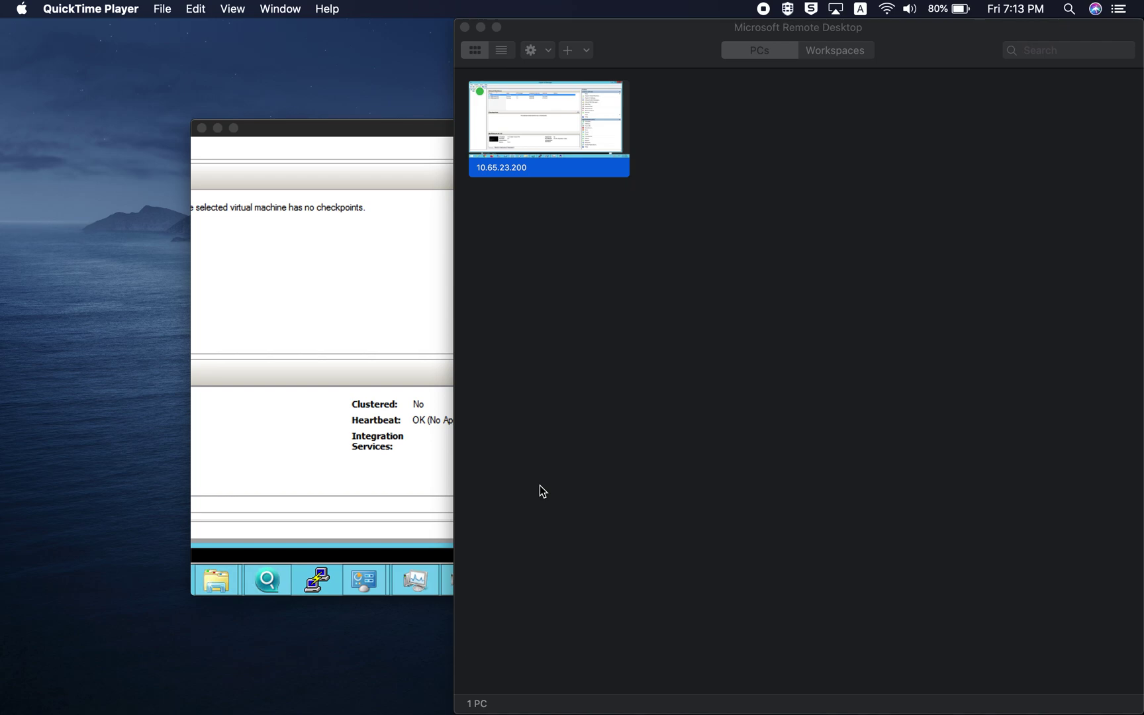
Bring the Remote Desktop session to 10.65.23.200 to the front.
left_click(384, 131)
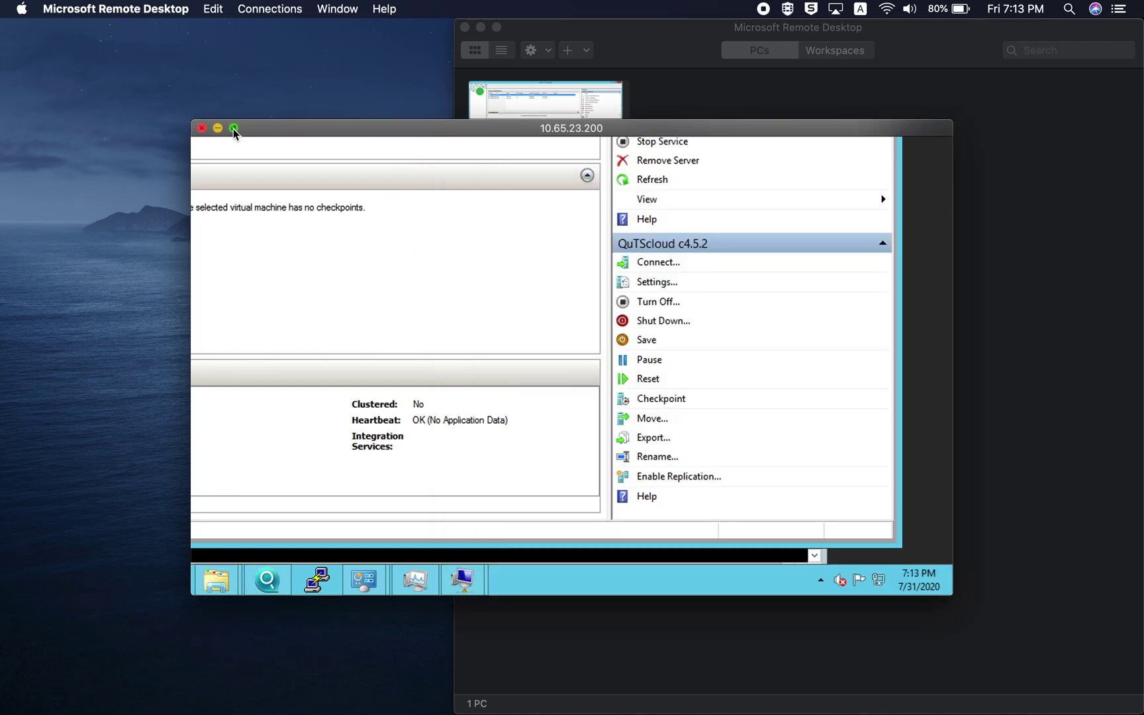
Make the remote session full screen, then minimize Hyper-V Manager and the QuTScloud console window.
mouse_move(233, 132)
left_click(256, 155)
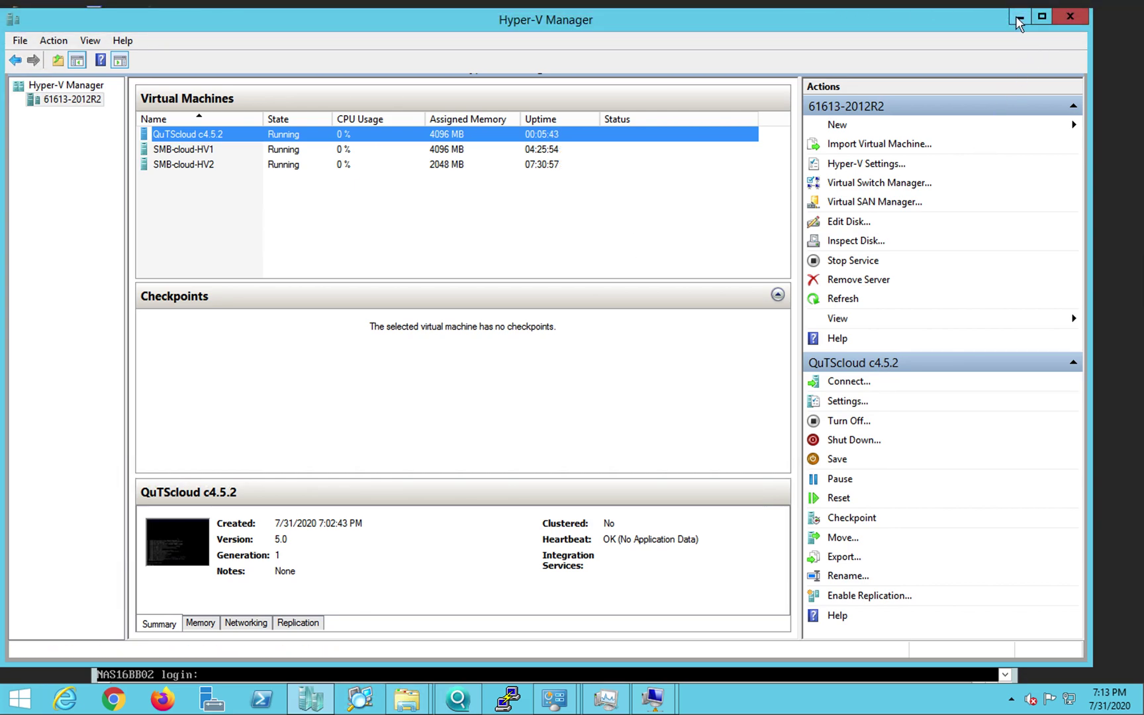
left_click(1017, 21)
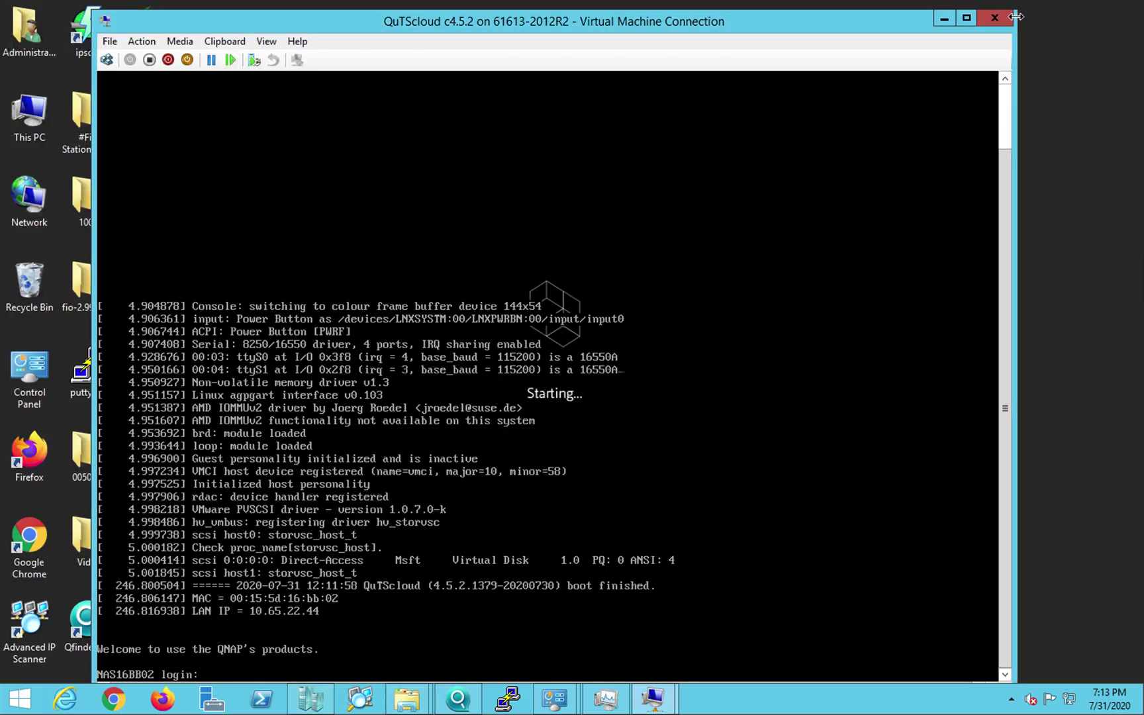
left_click(944, 20)
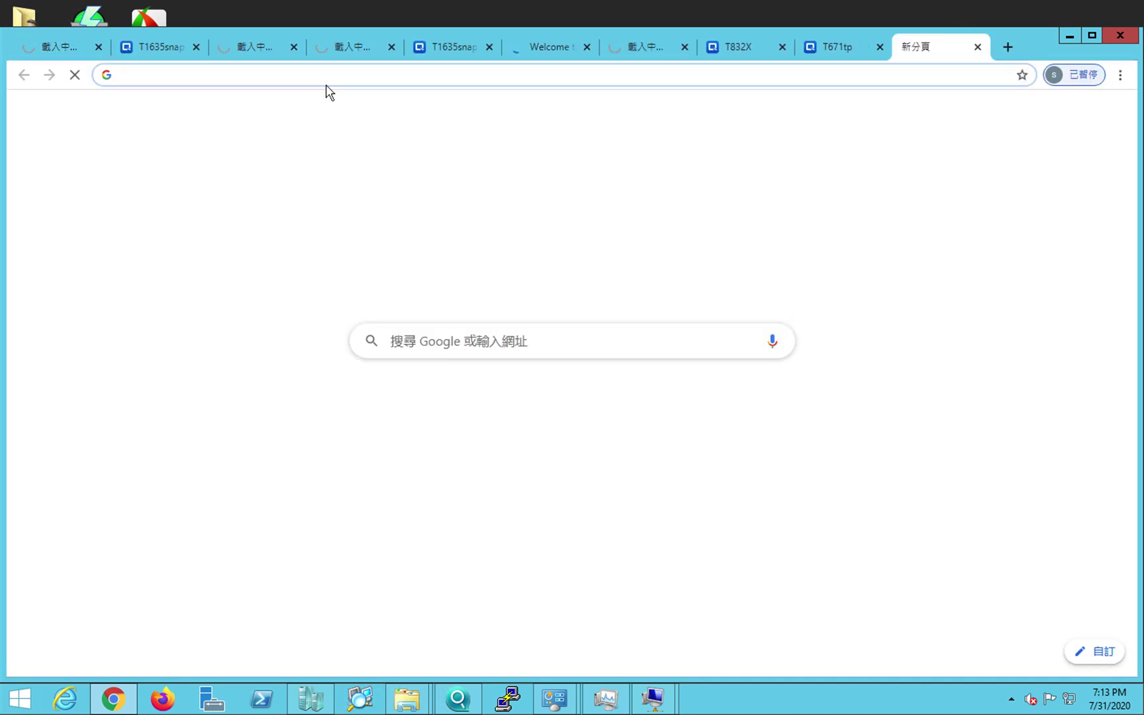
Search Google for 'qutscloud download' and open the 'QuTScloud - 下載中心| QNAP' result.
left_click(488, 336)
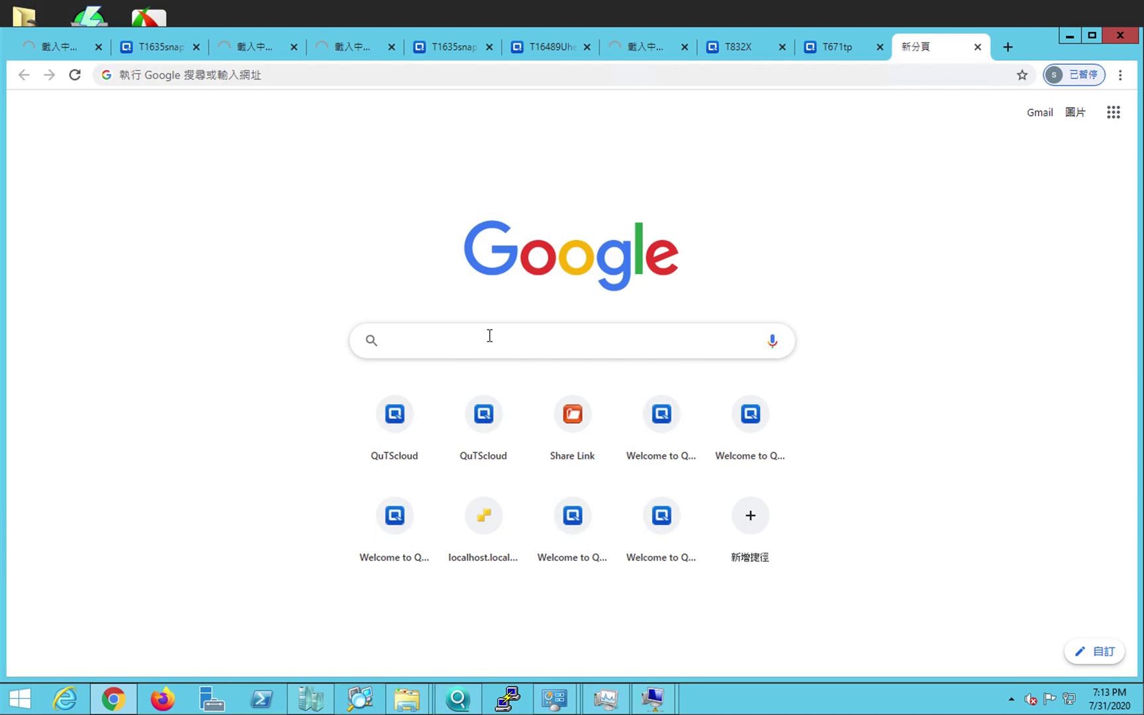
type("qutscloud")
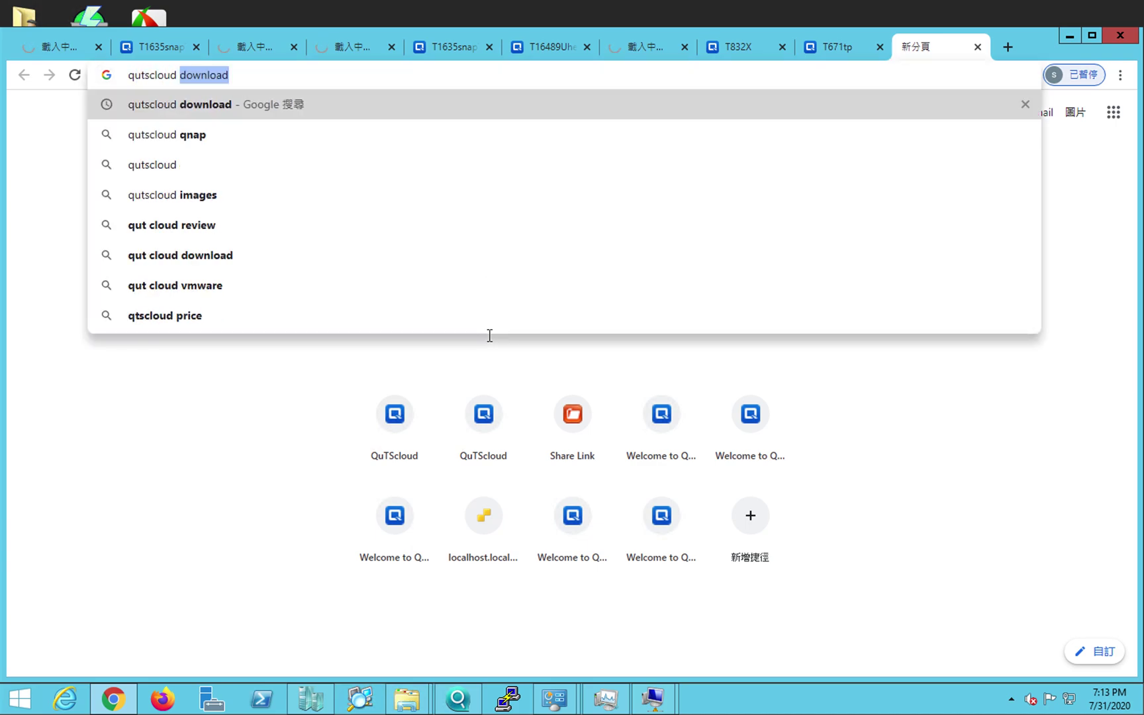
key("Return")
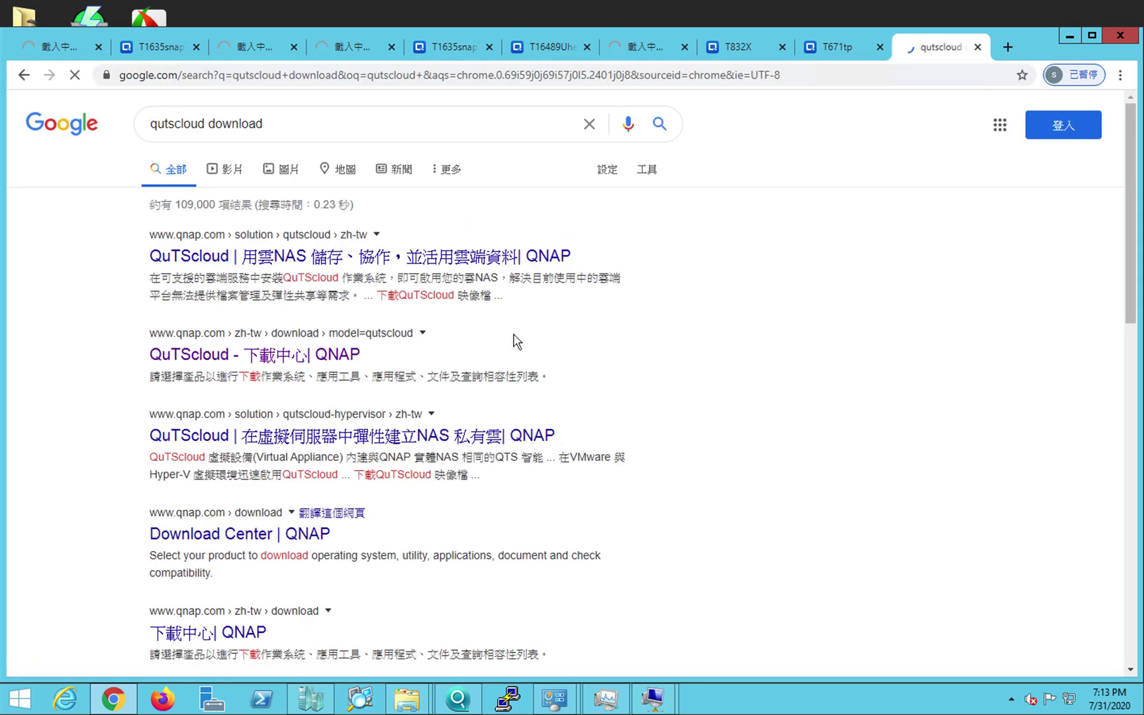
left_click(245, 355)
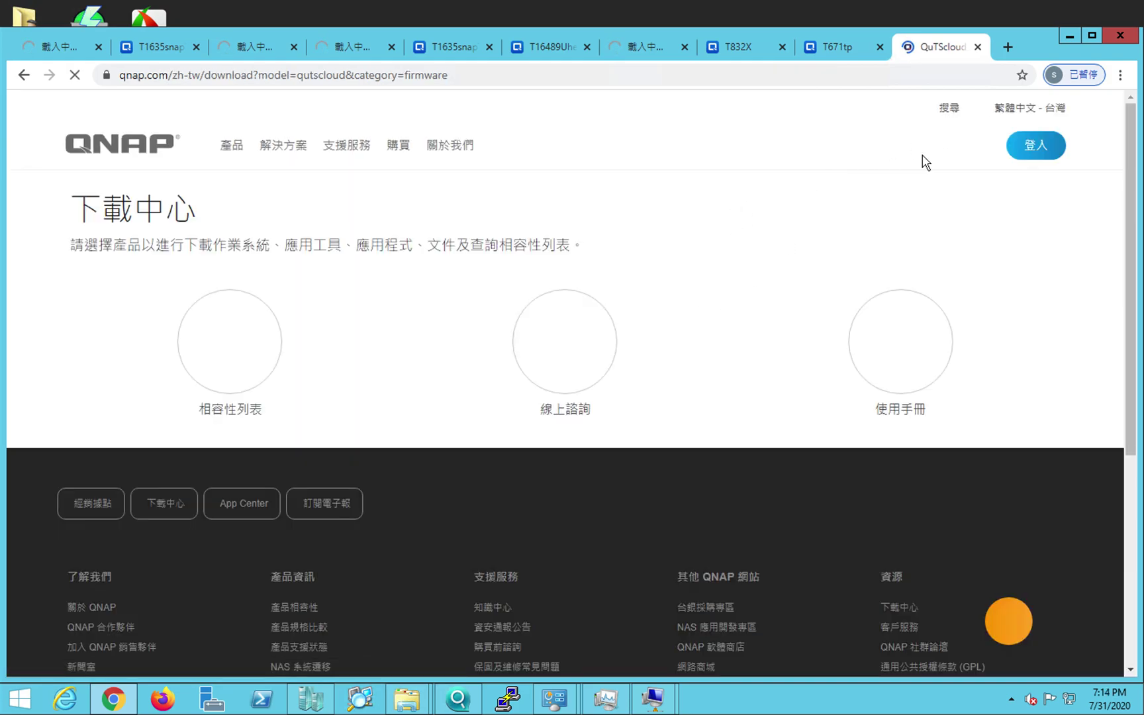
Switch the QNAP download page to English, dismiss the popups, and scroll to the QuTScloud OS downloads.
left_click(1018, 109)
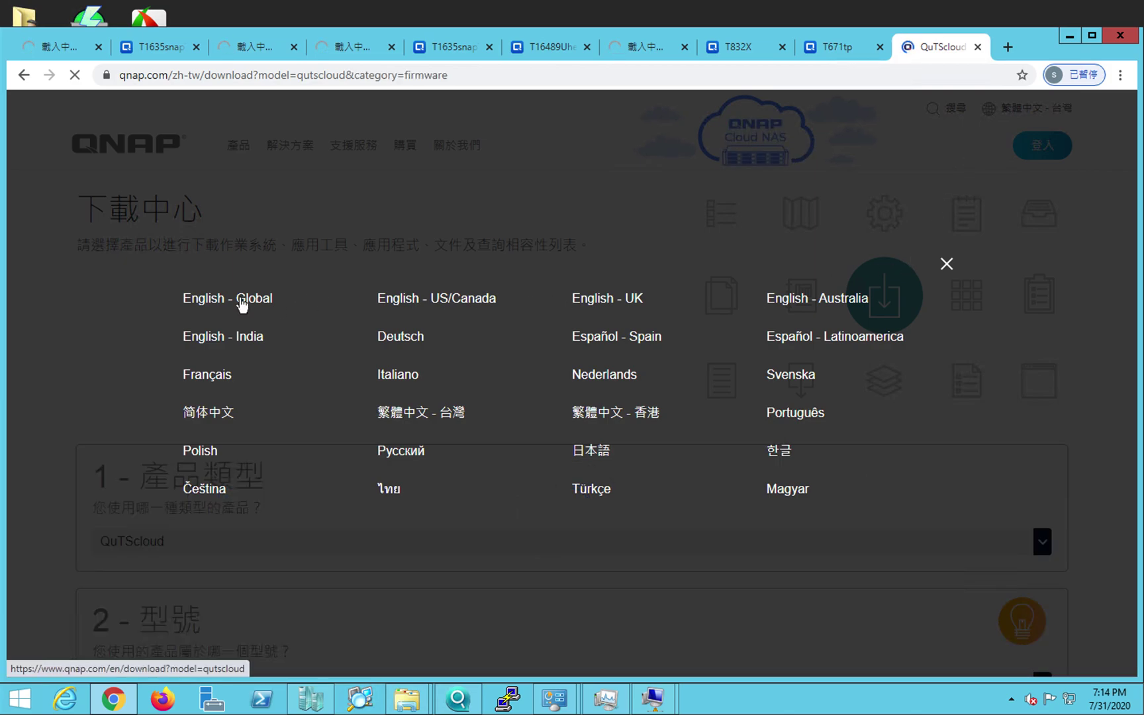
left_click(599, 316)
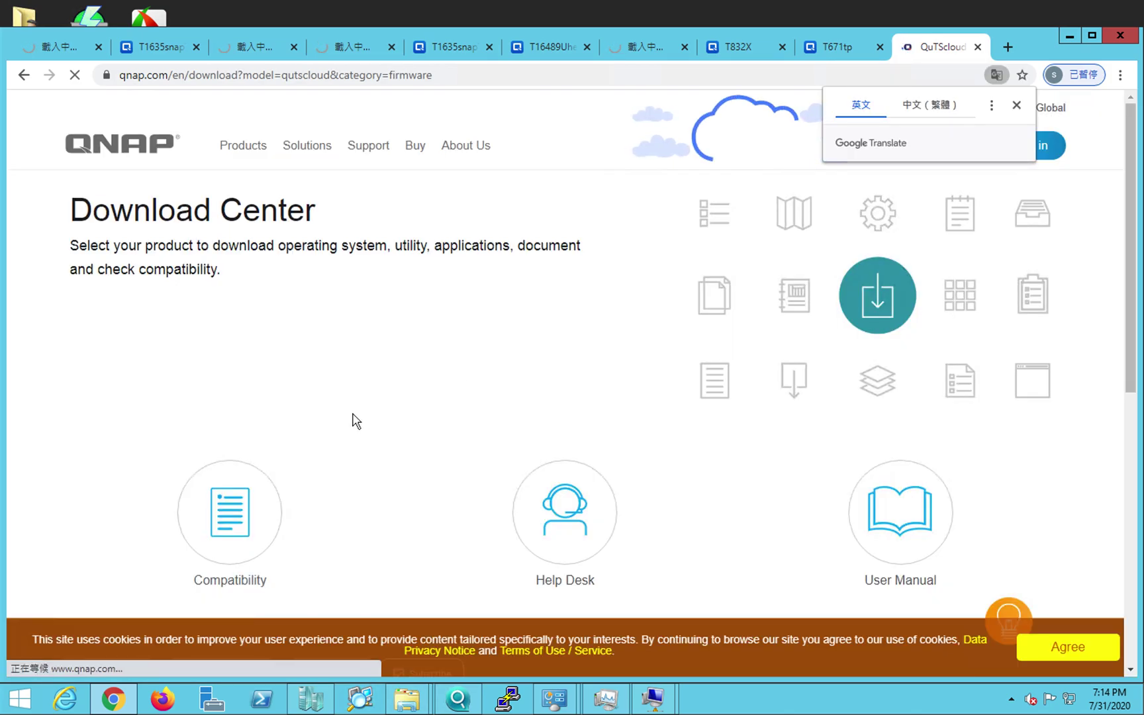
scroll(354, 421, "down", 2)
scroll(352, 412, "down", 2)
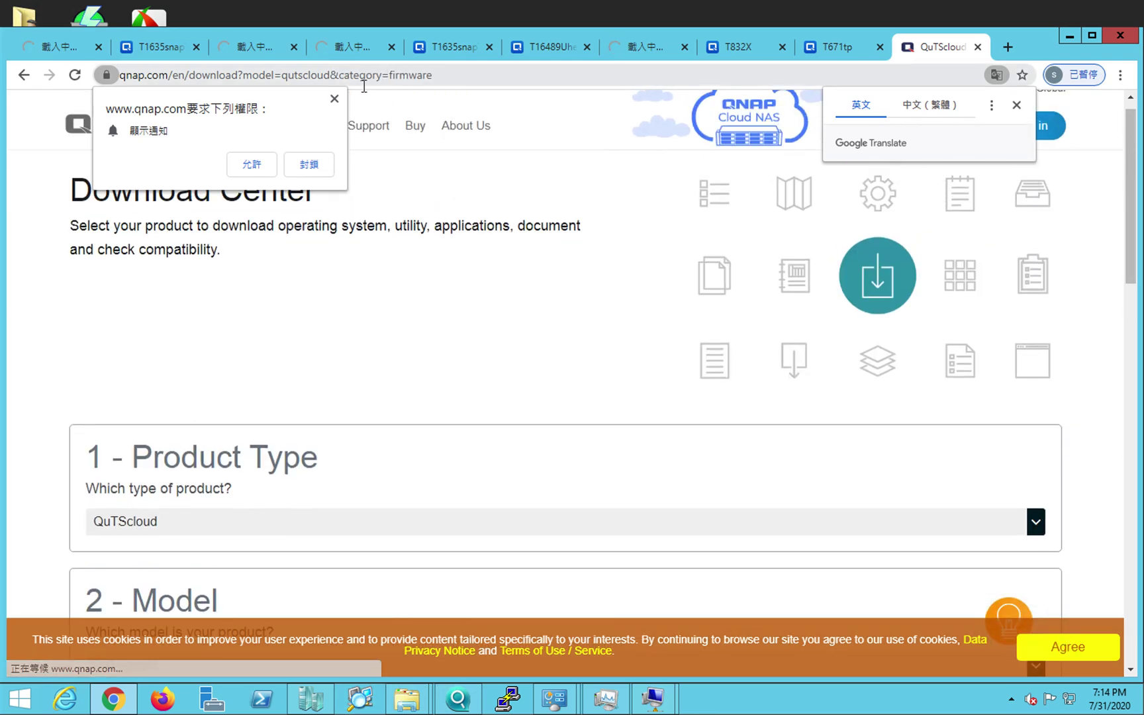
left_click(334, 99)
left_click(1016, 106)
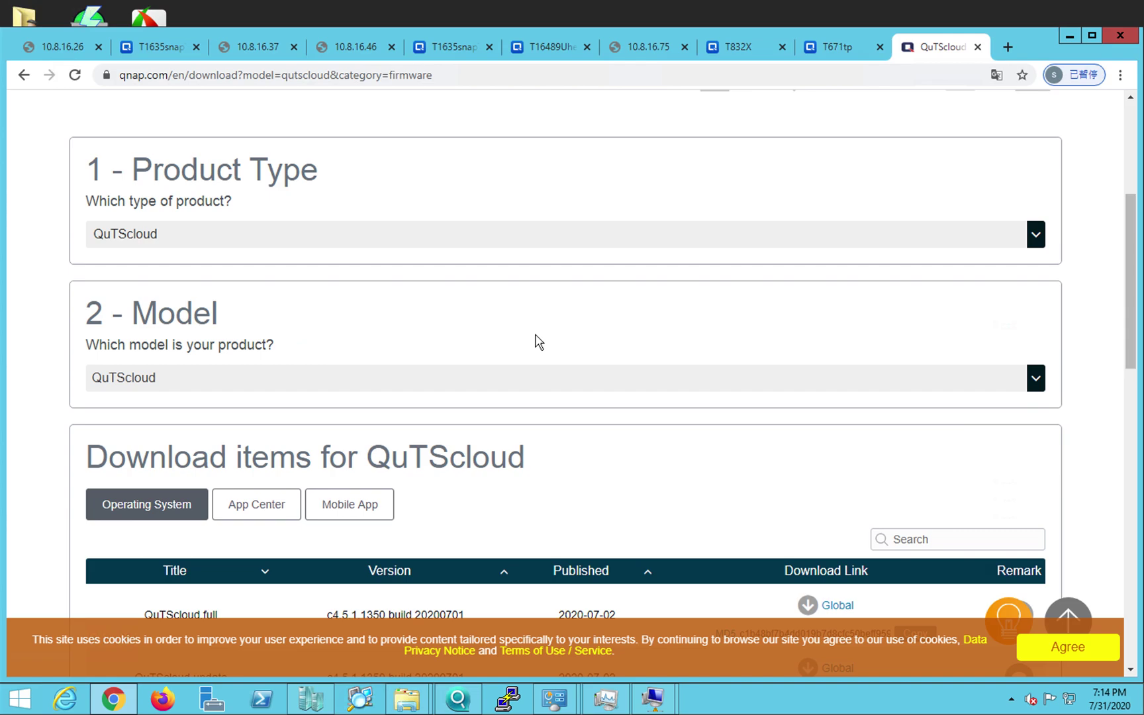
scroll(537, 340, "down", 2)
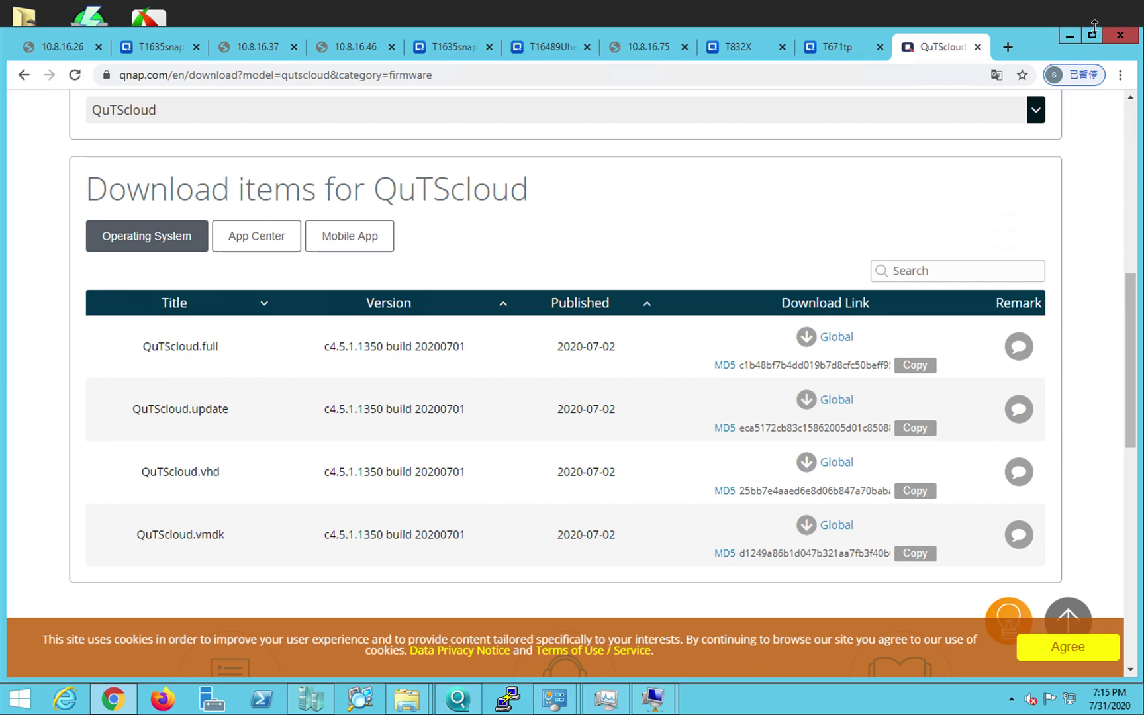
Close Chrome, check the QuTScloud zip and QuTScloud c4.5.2 folder, and return to Hyper-V Manager.
left_click(1118, 37)
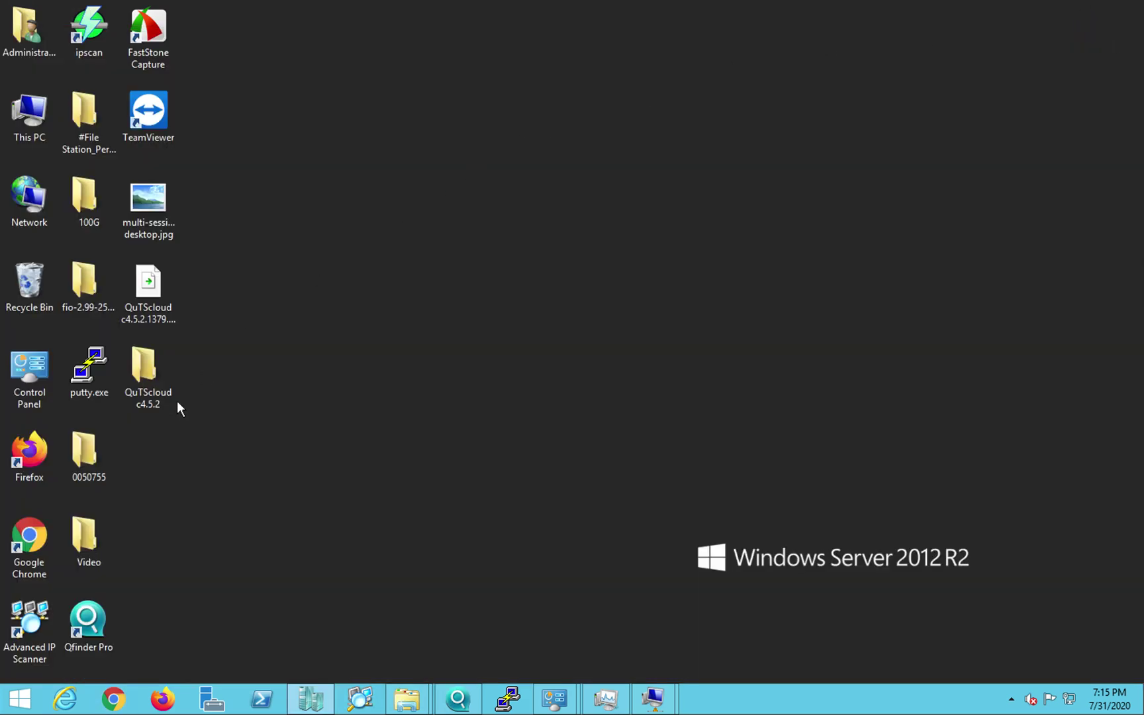
left_click(159, 308)
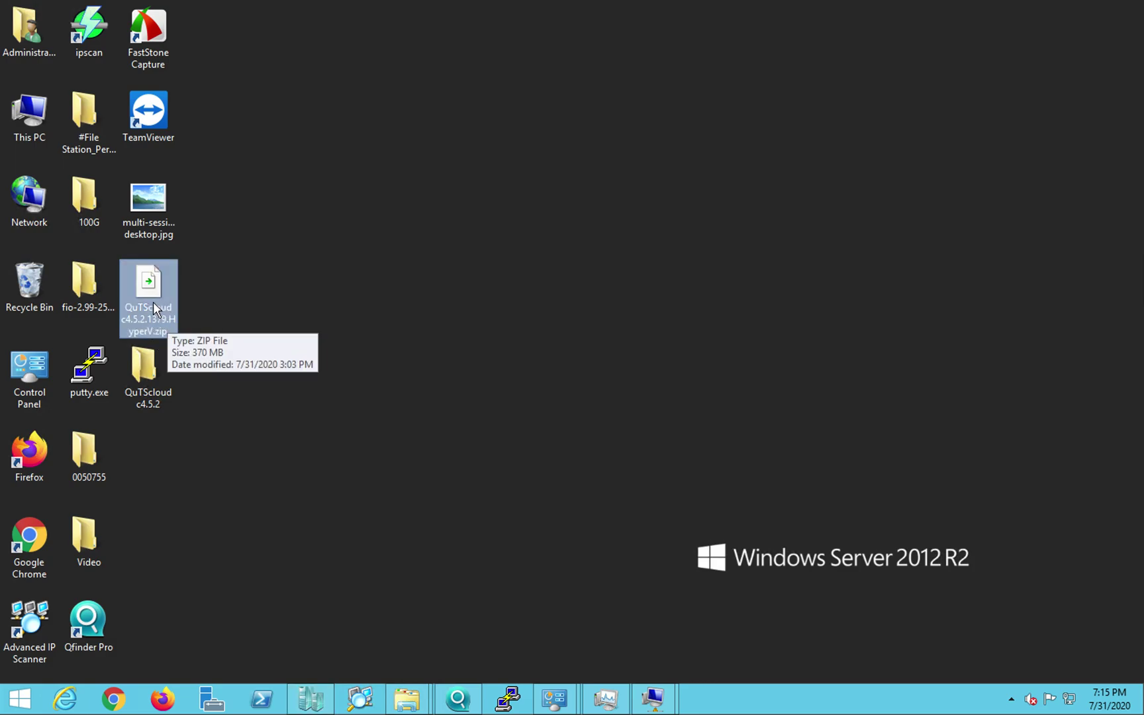
left_click(154, 373)
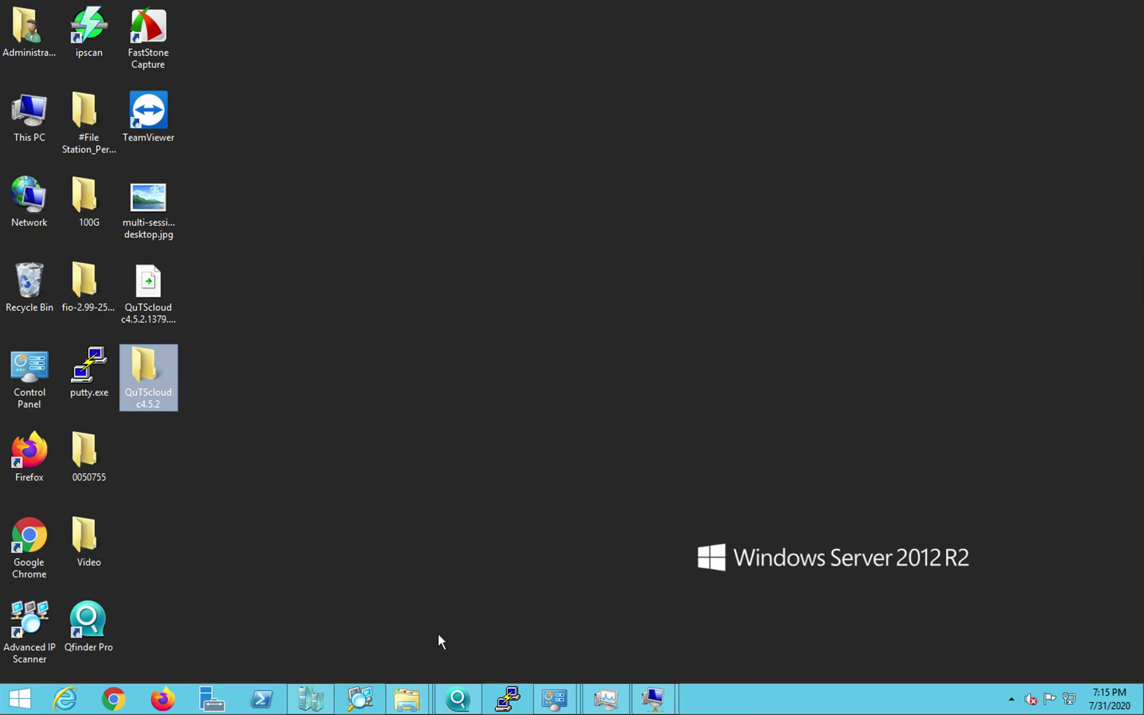
left_click(317, 701)
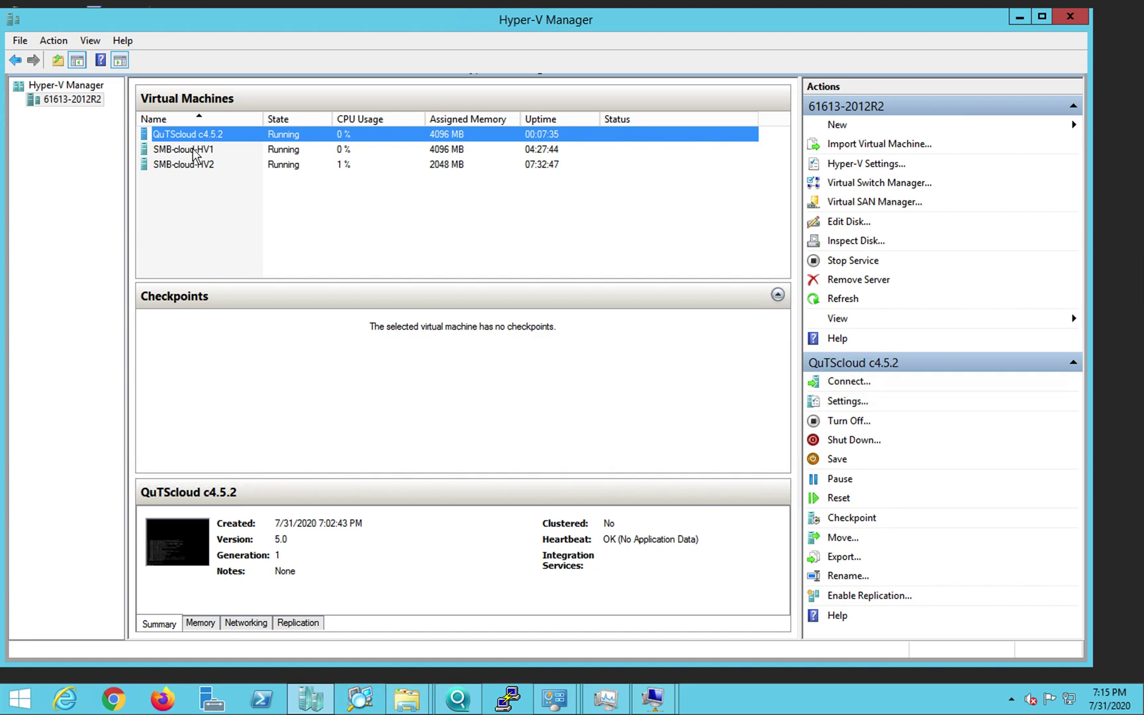
Review SMB-cloud-HV1 and SMB-cloud-HV2, then turn off SMB-cloud-HV1.
left_click(196, 150)
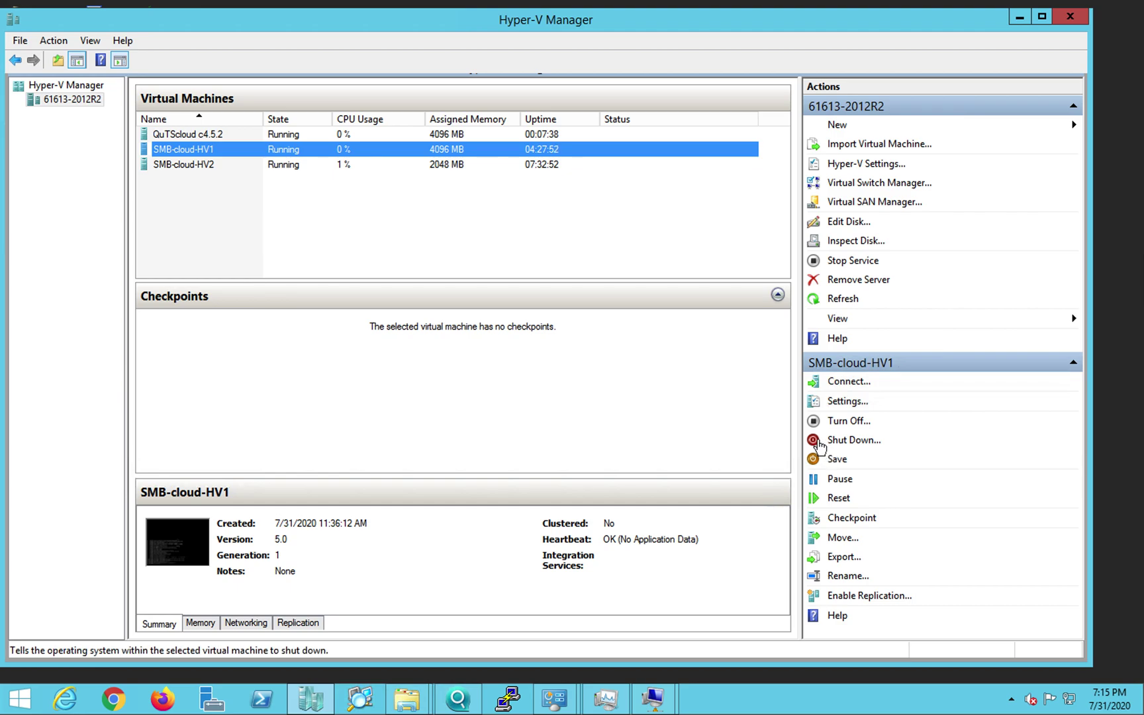
left_click(200, 171)
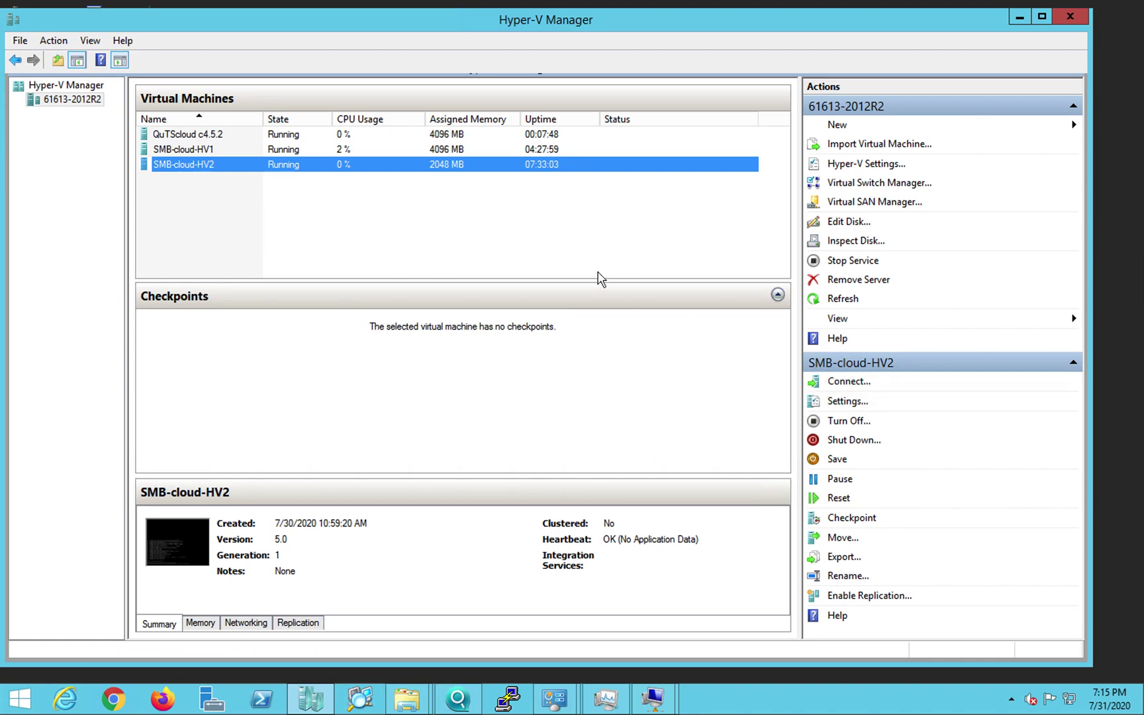
left_click(274, 152)
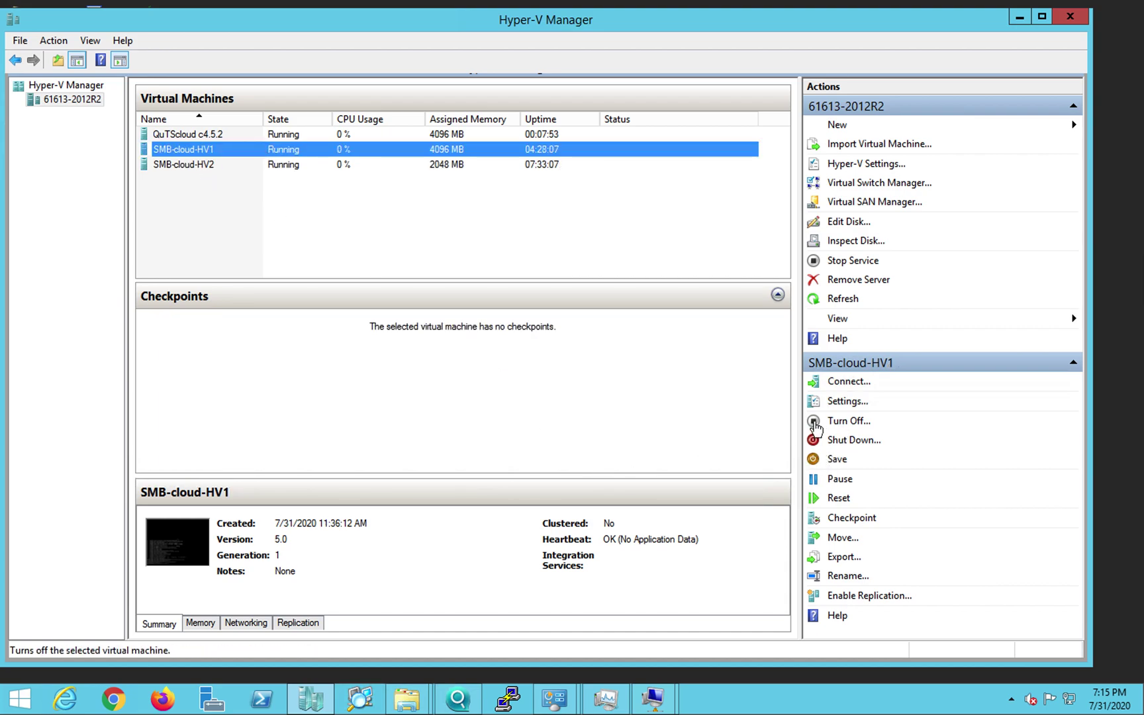
left_click(815, 424)
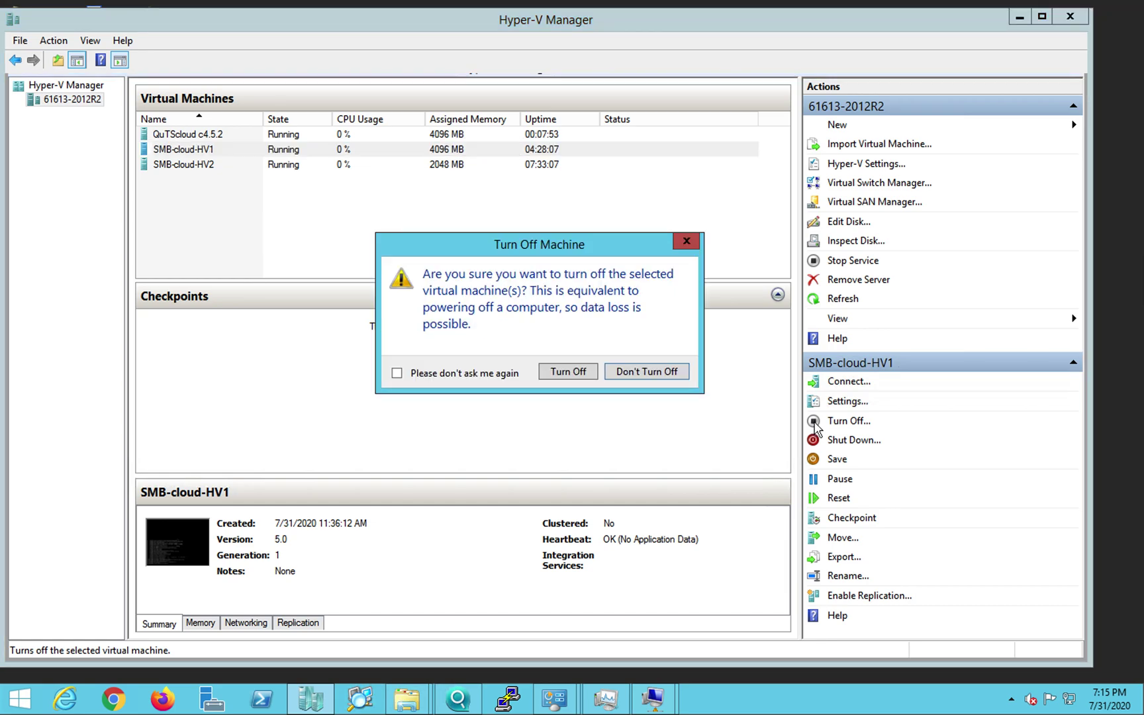
left_click(570, 370)
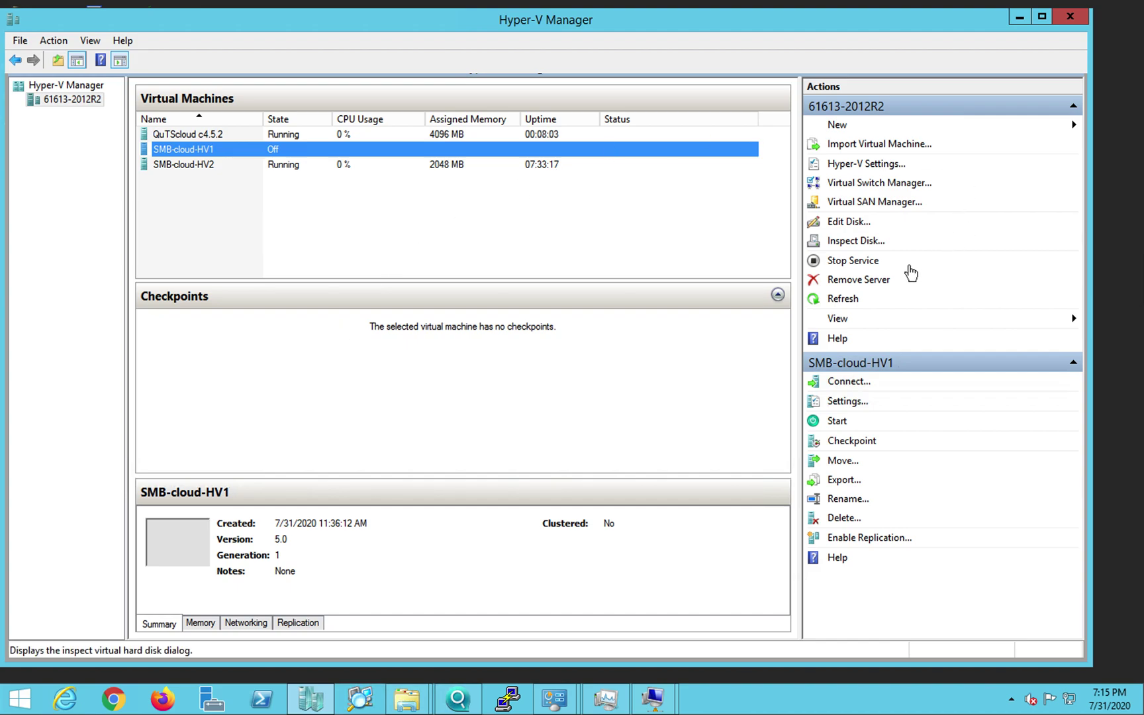
Start a VM import and choose Desktop\QuTScloud c4.5.2 as the source folder.
left_click(857, 146)
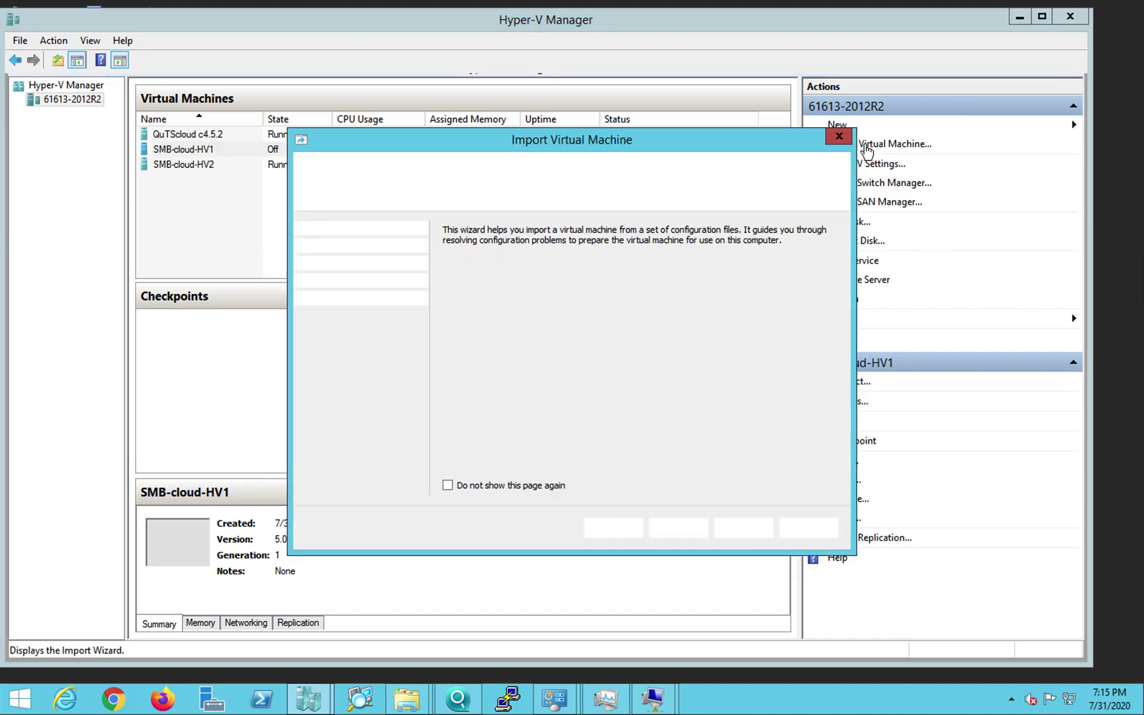
left_click(676, 528)
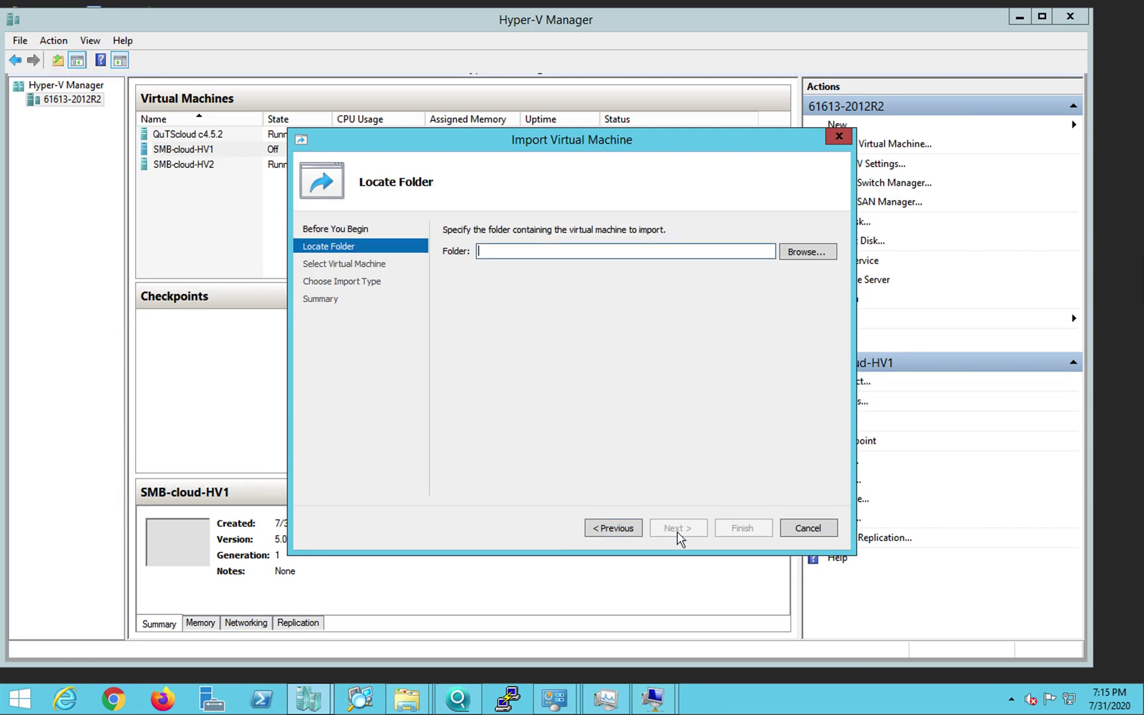
left_click(821, 257)
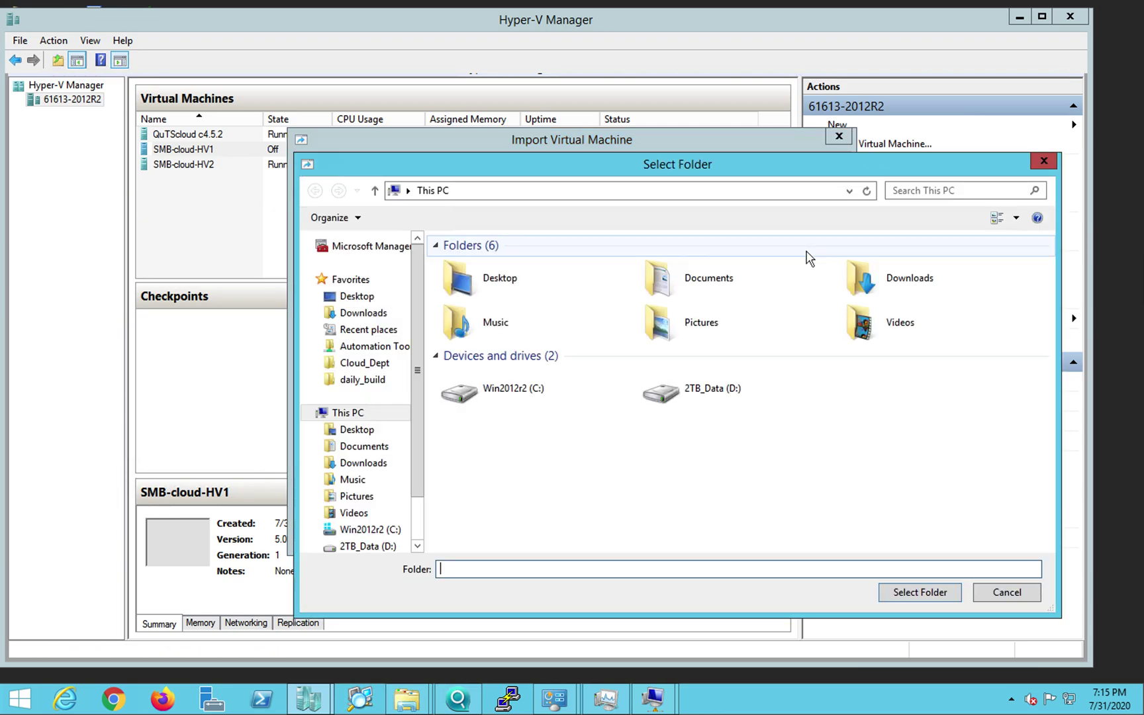
double_click(516, 282)
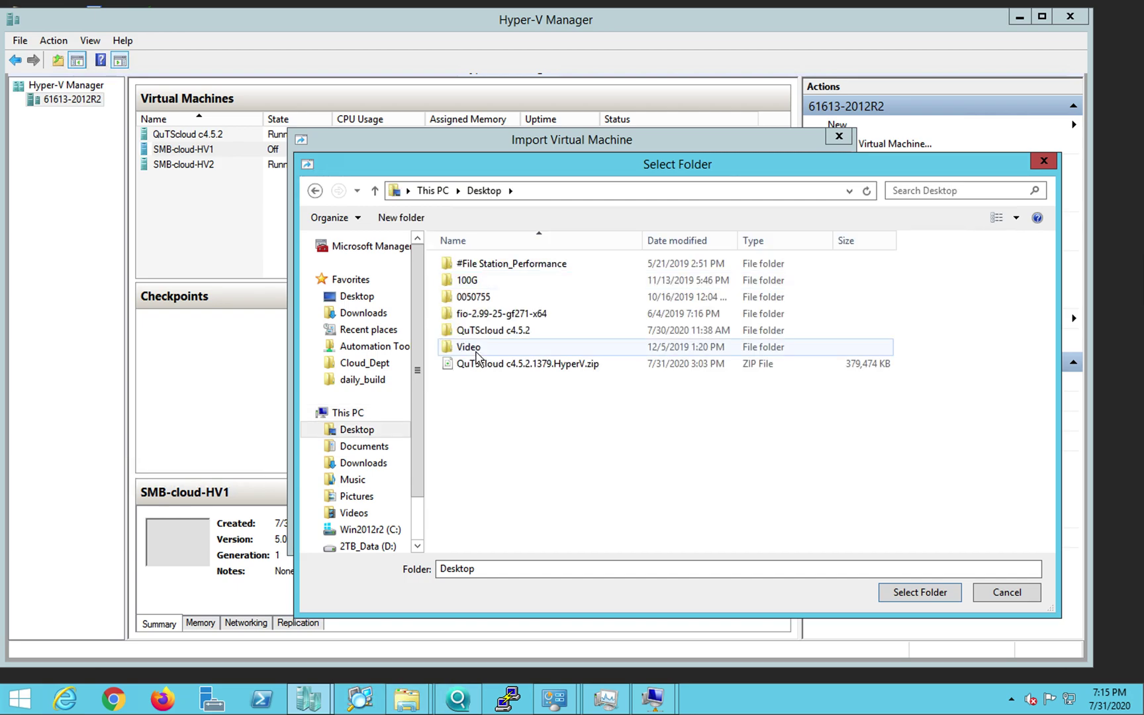
left_click(510, 334)
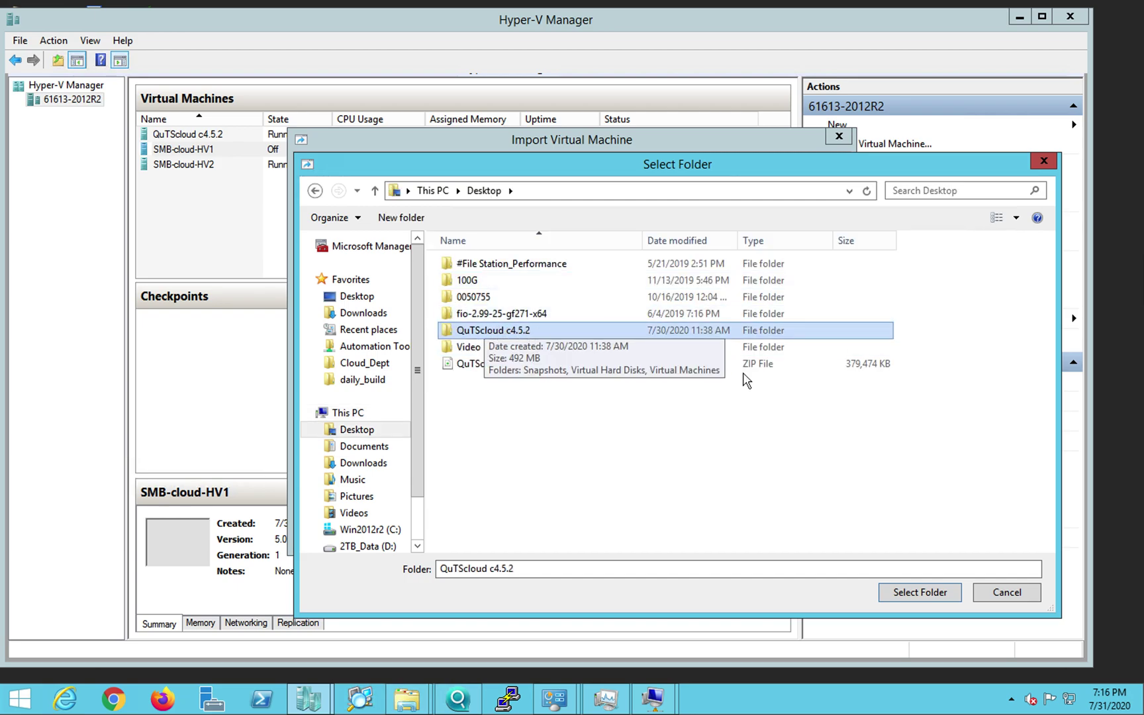
left_click(914, 593)
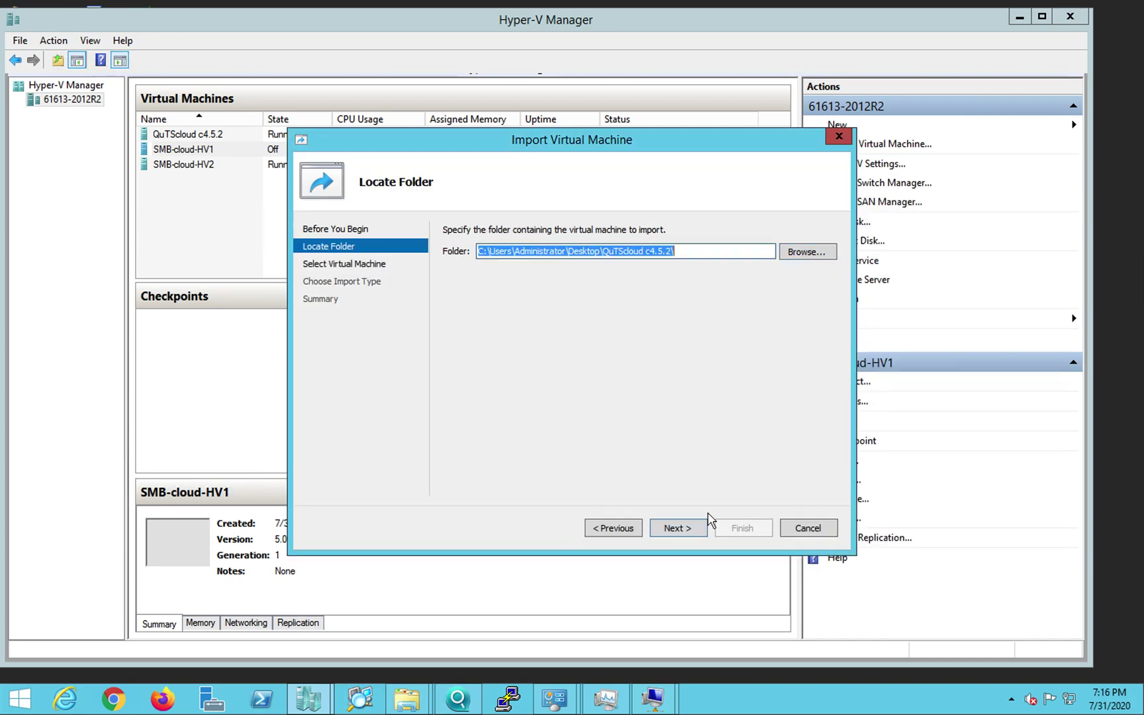
Select QuTScloud c4.5.2, import as a copy with a new unique ID, and browse to D:\Hyper-V for disk storage.
left_click(678, 529)
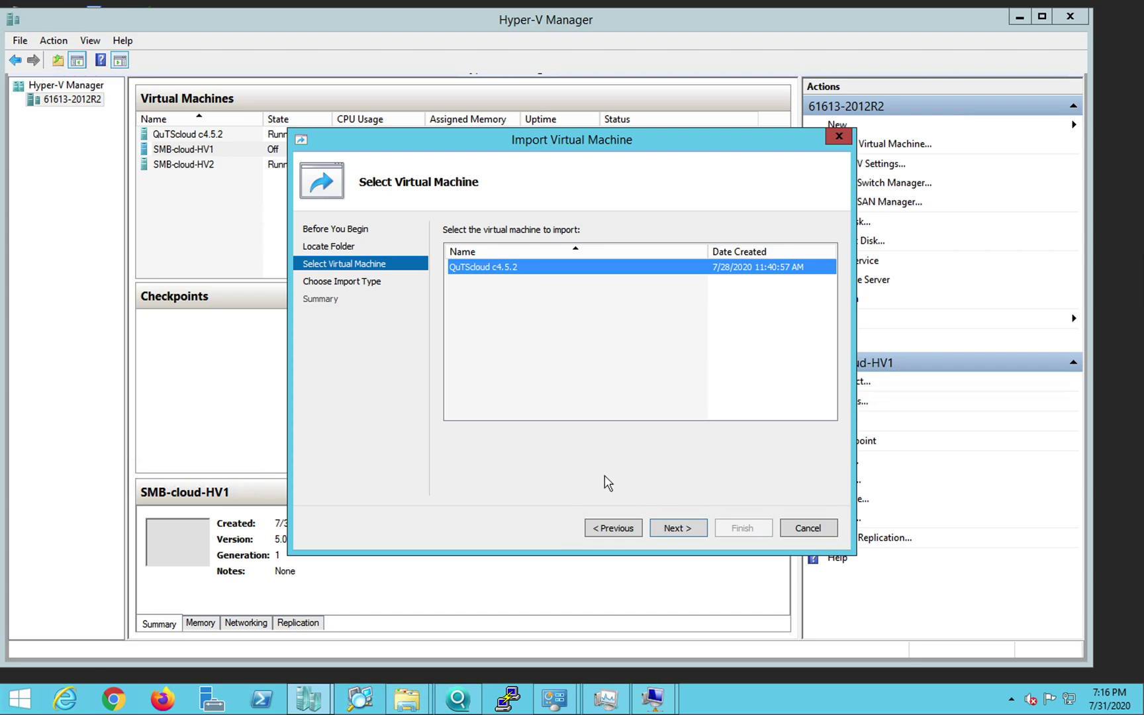
left_click(672, 529)
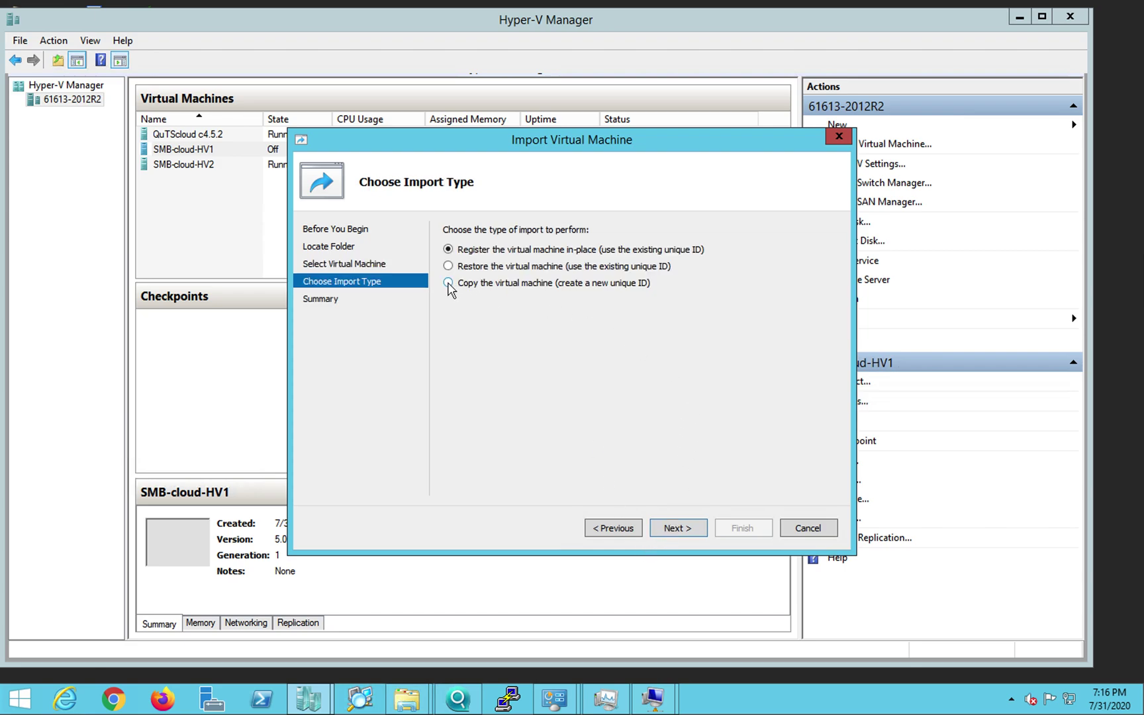
left_click(450, 283)
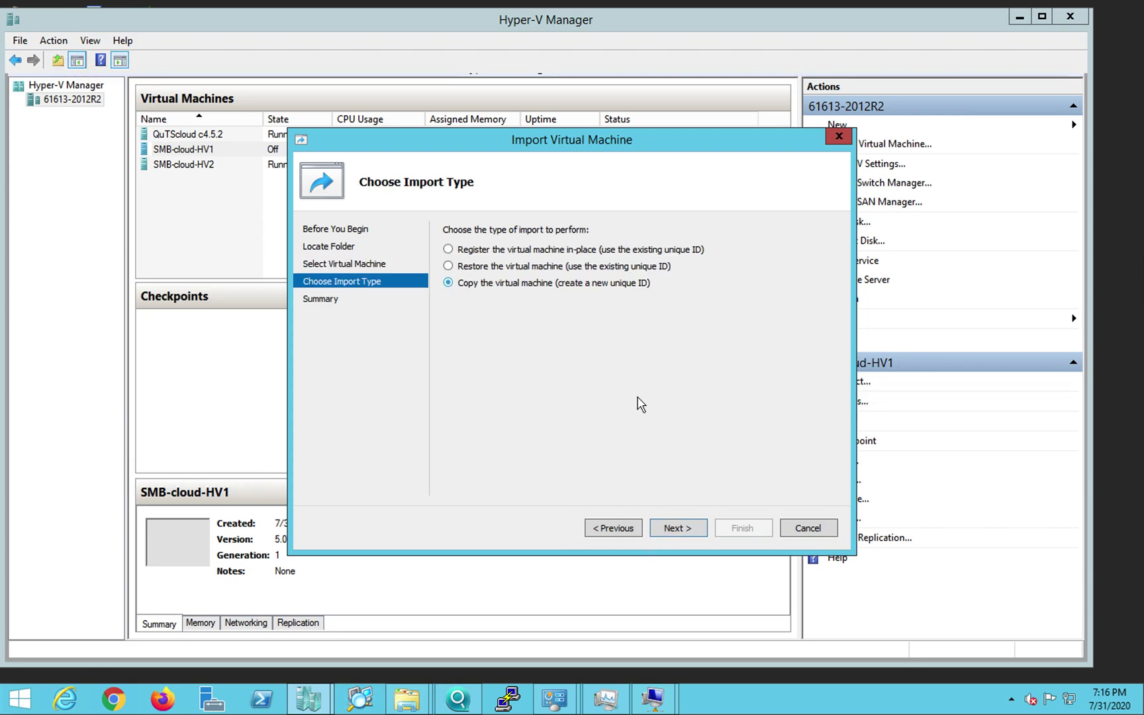
left_click(682, 536)
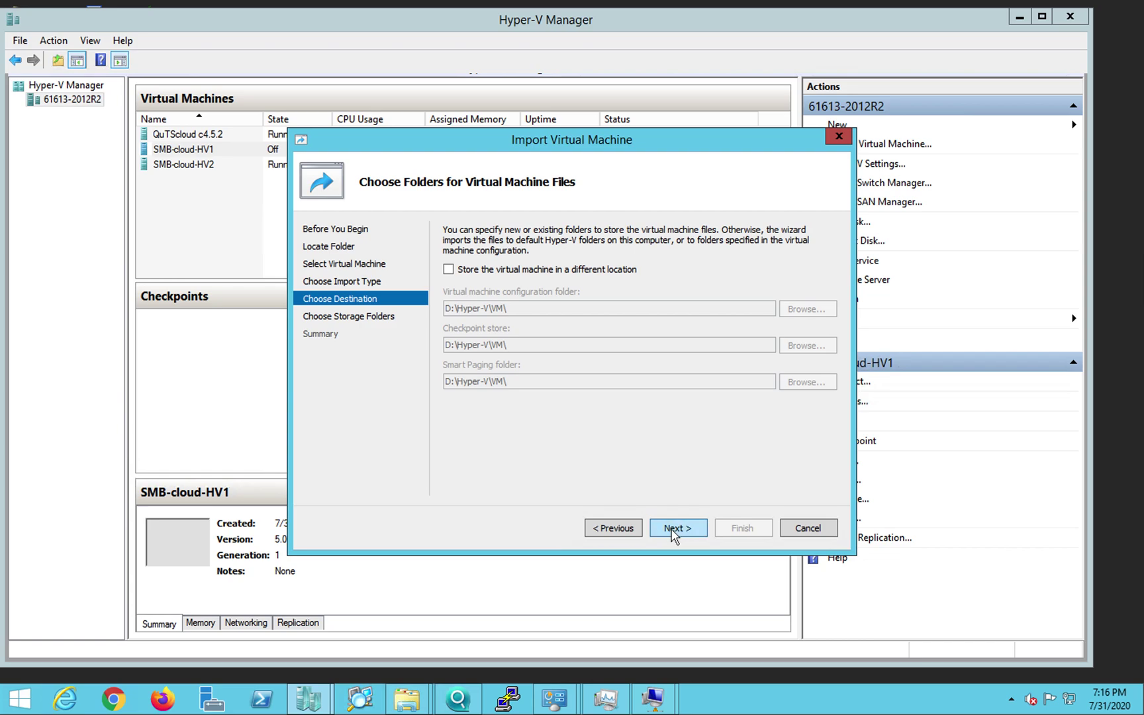
left_click(672, 530)
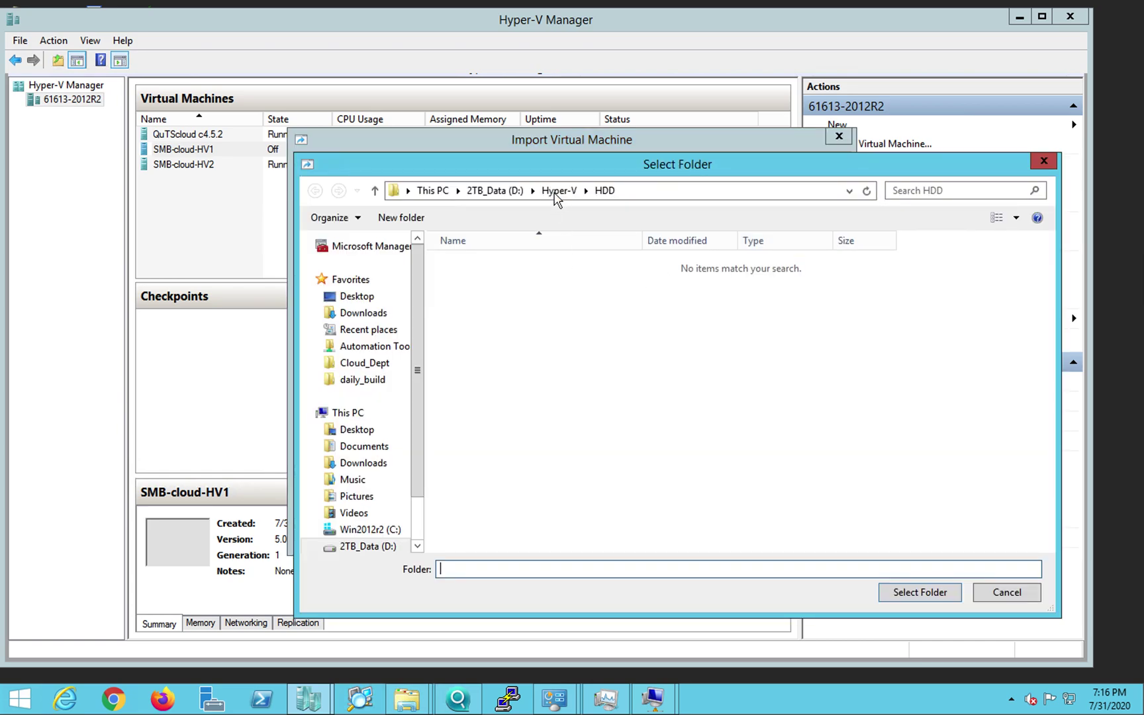
left_click(558, 191)
Create 'New folder' under D:\Hyper-V and use it as the virtual disk location.
right_click(493, 410)
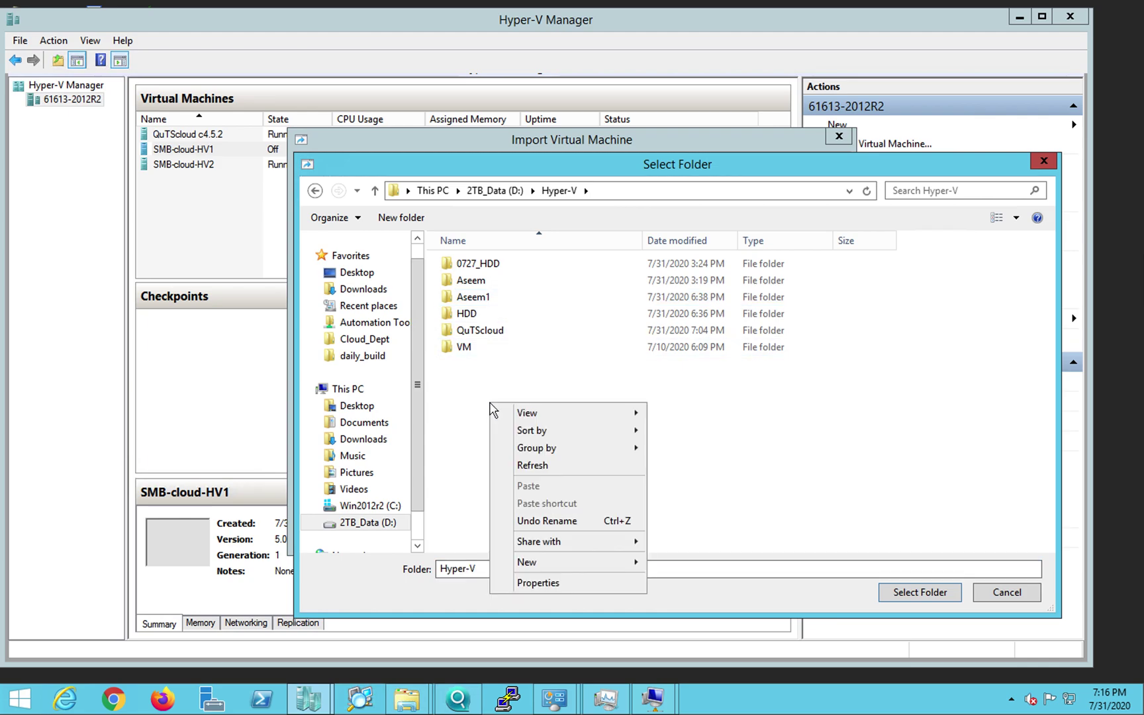
mouse_move(556, 563)
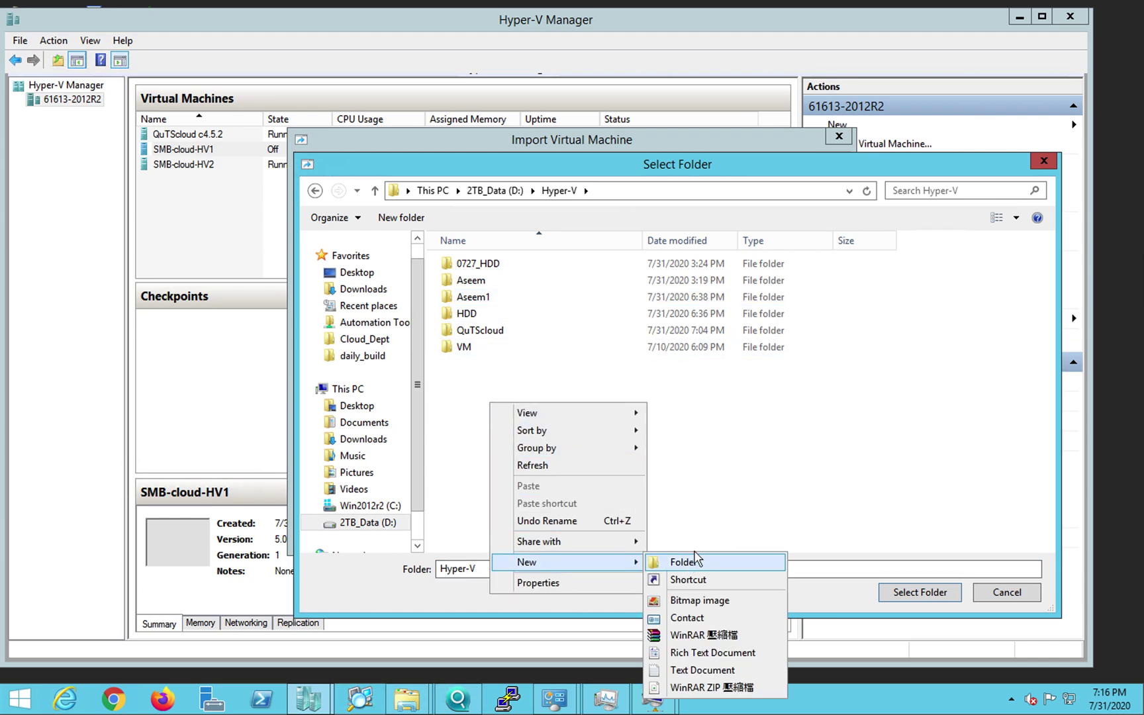
left_click(692, 562)
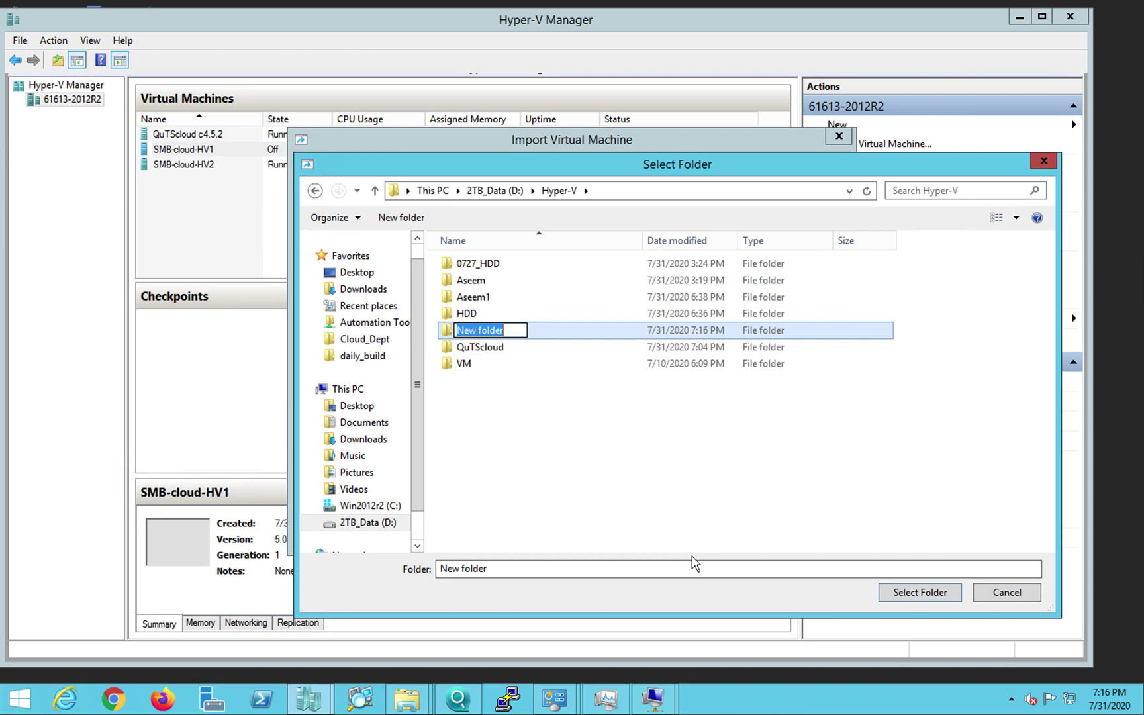
key("Return")
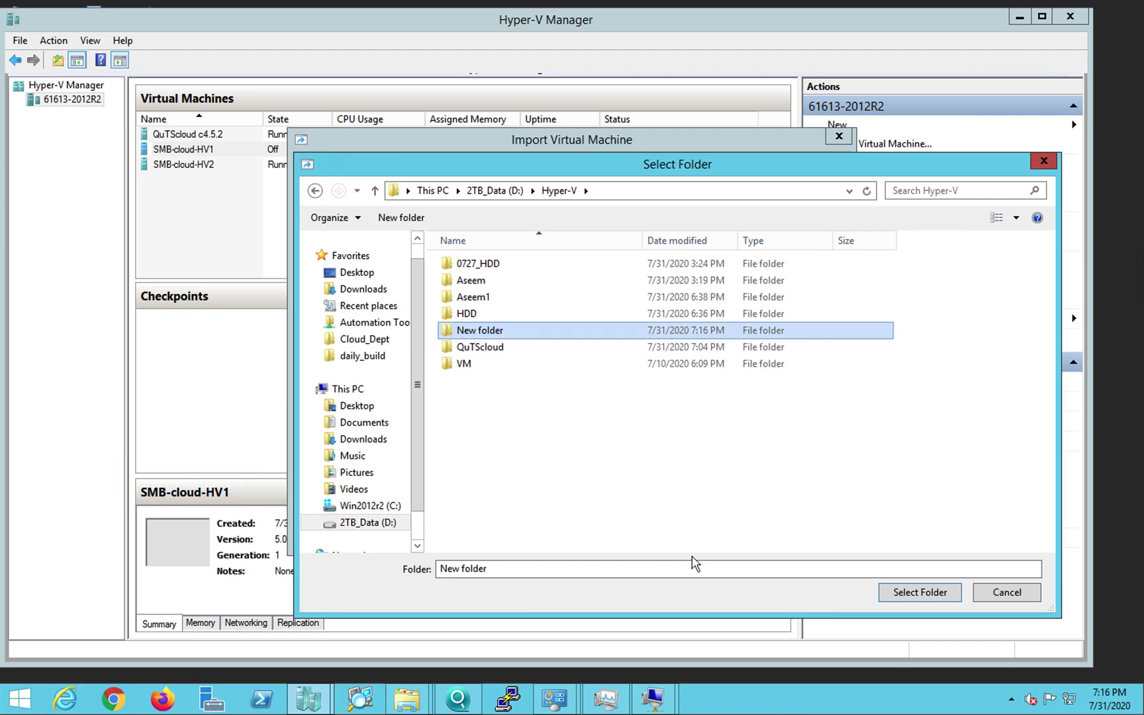
double_click(472, 333)
left_click(918, 590)
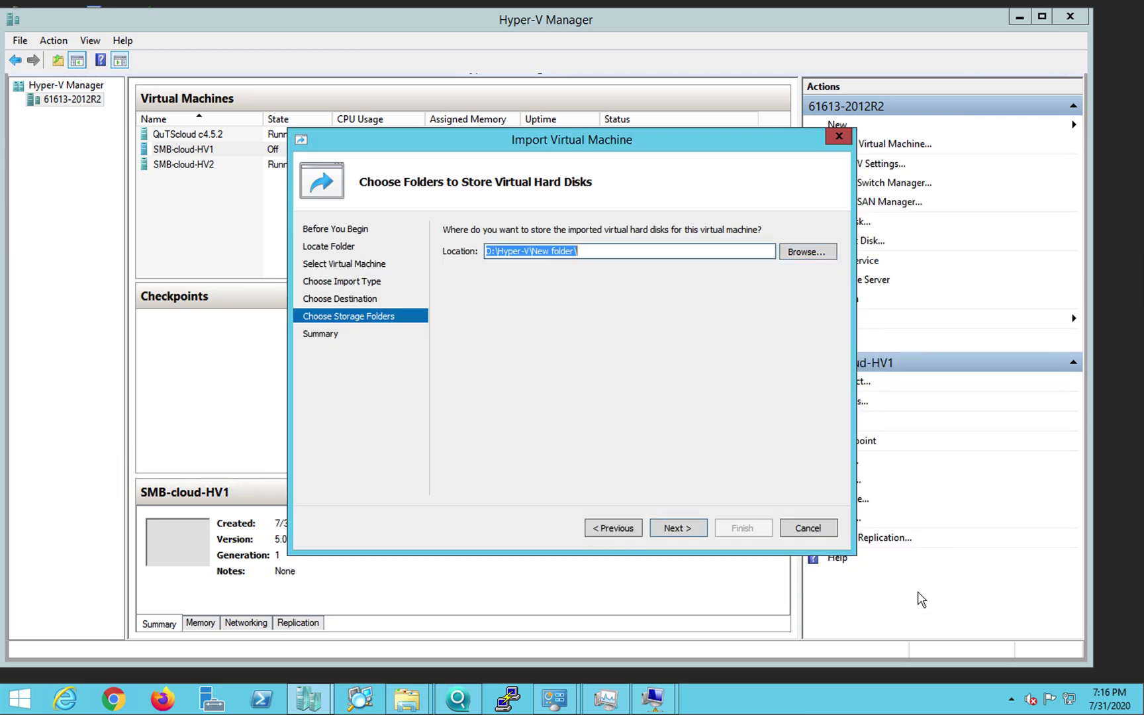
Connect the VM to the VS01_LAN4 switch and finish the import.
left_click(679, 533)
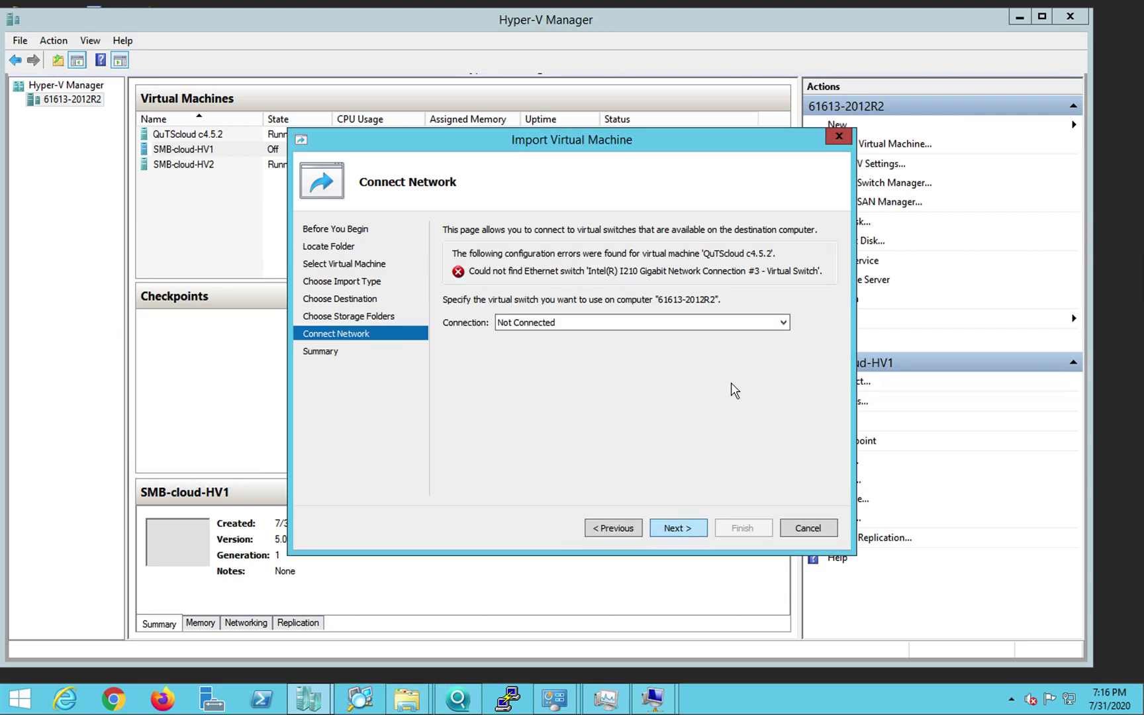
left_click(763, 323)
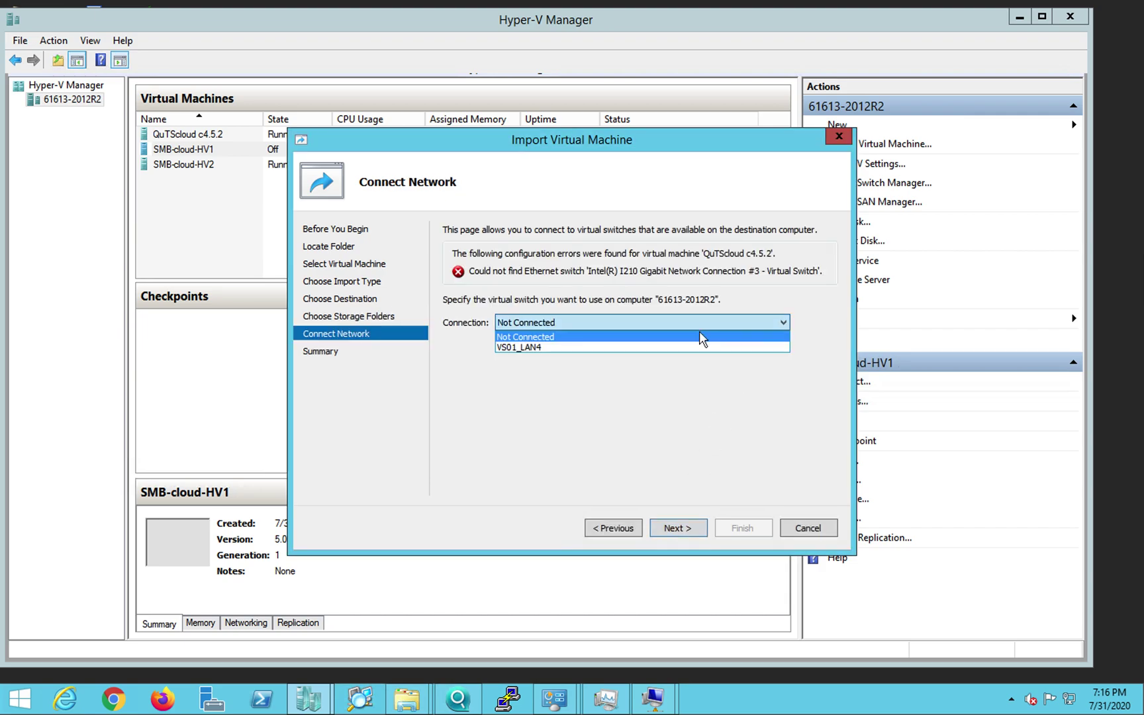
left_click(550, 348)
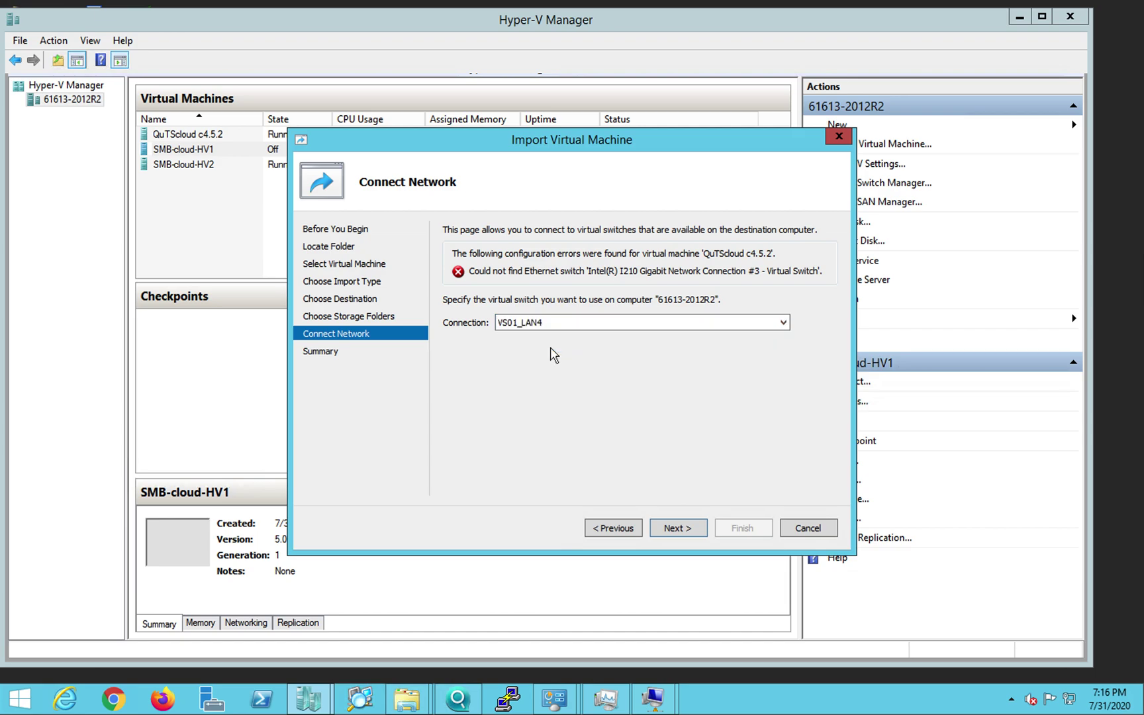
left_click(678, 528)
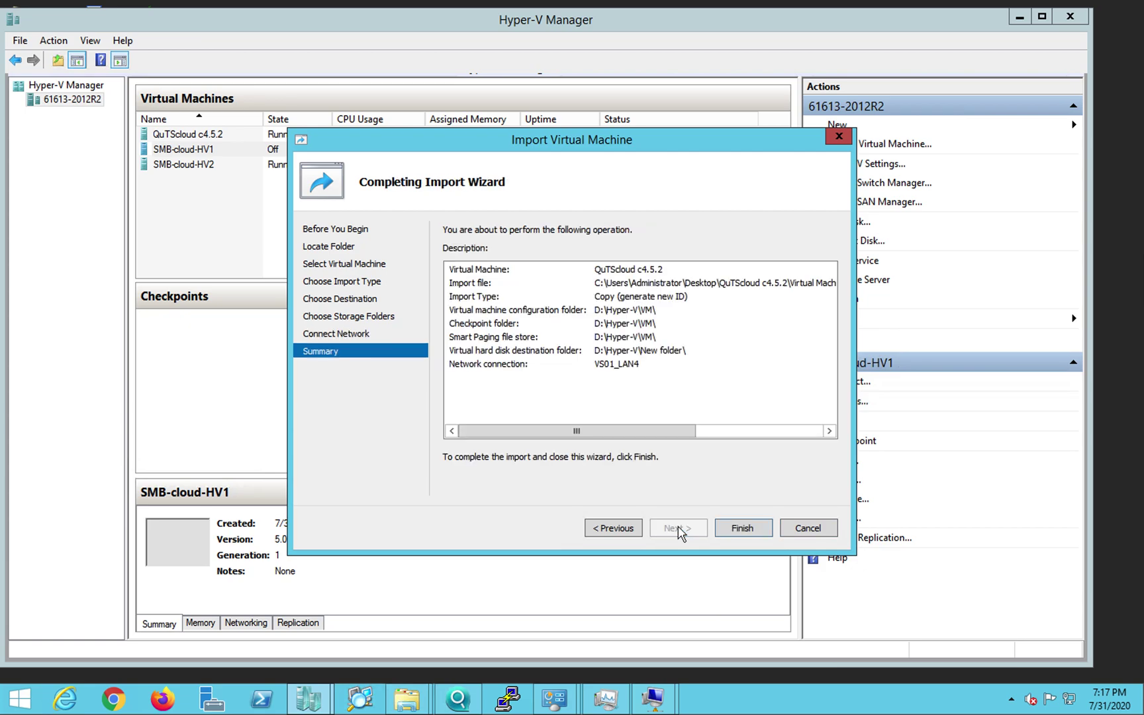
left_click(745, 527)
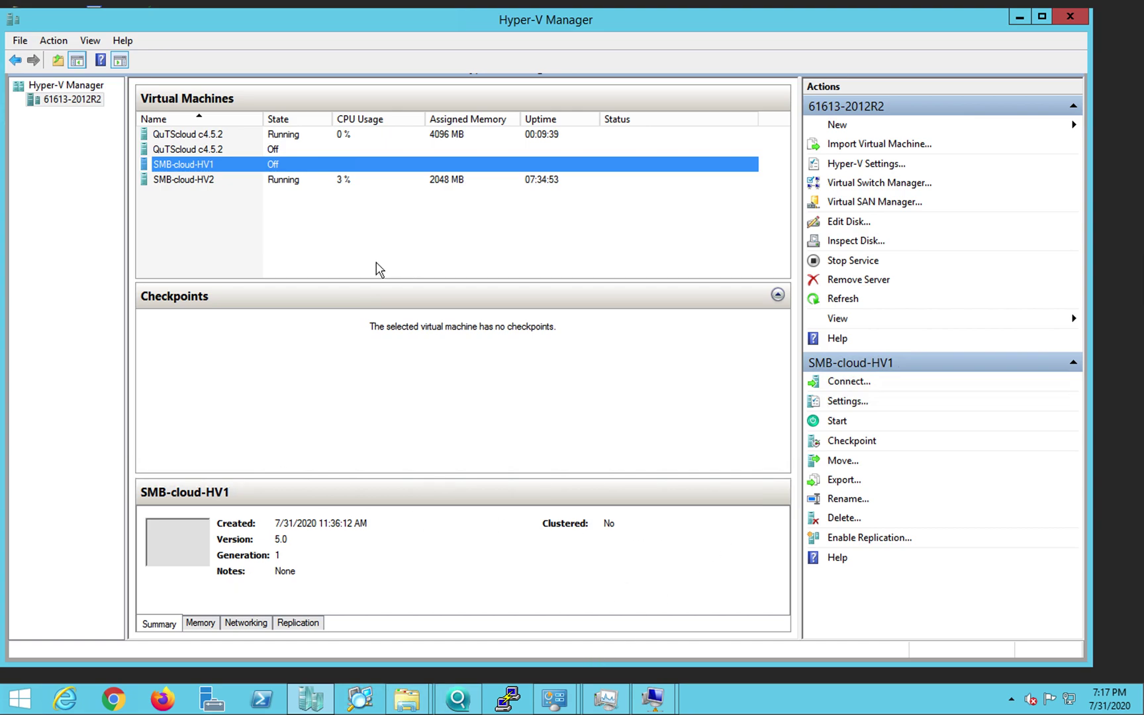
Clear the second QuTScloud c4.5.2 entry's name and enter 'DemoVM'.
left_click(217, 149)
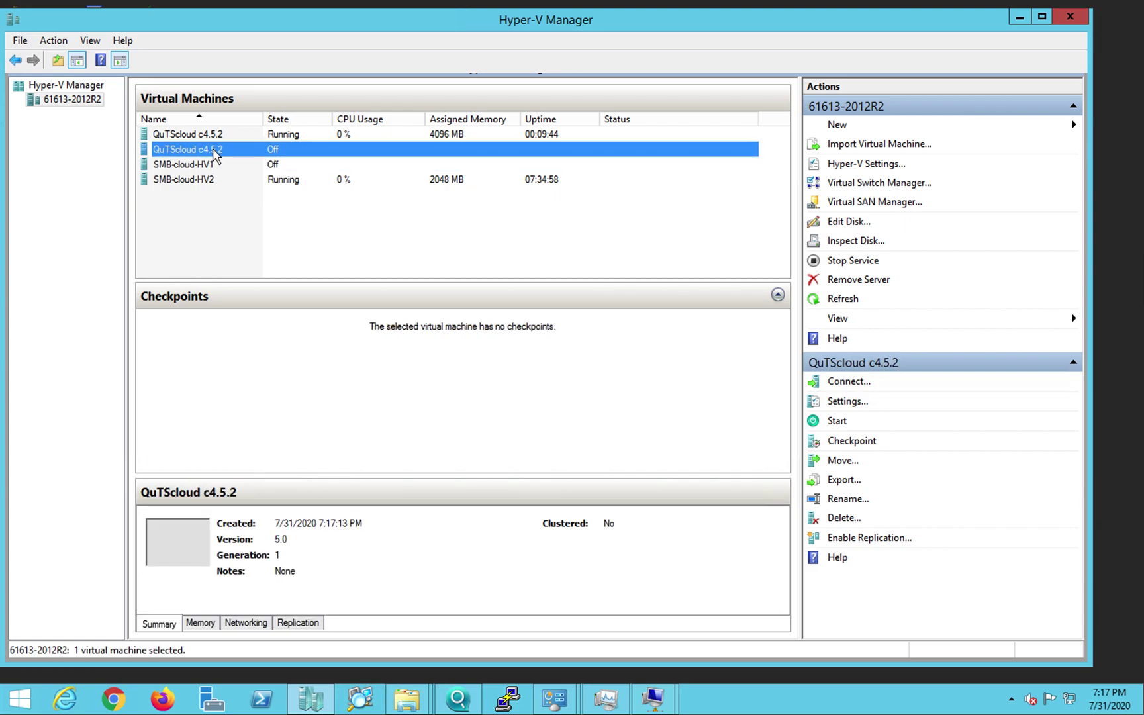
left_click(220, 149)
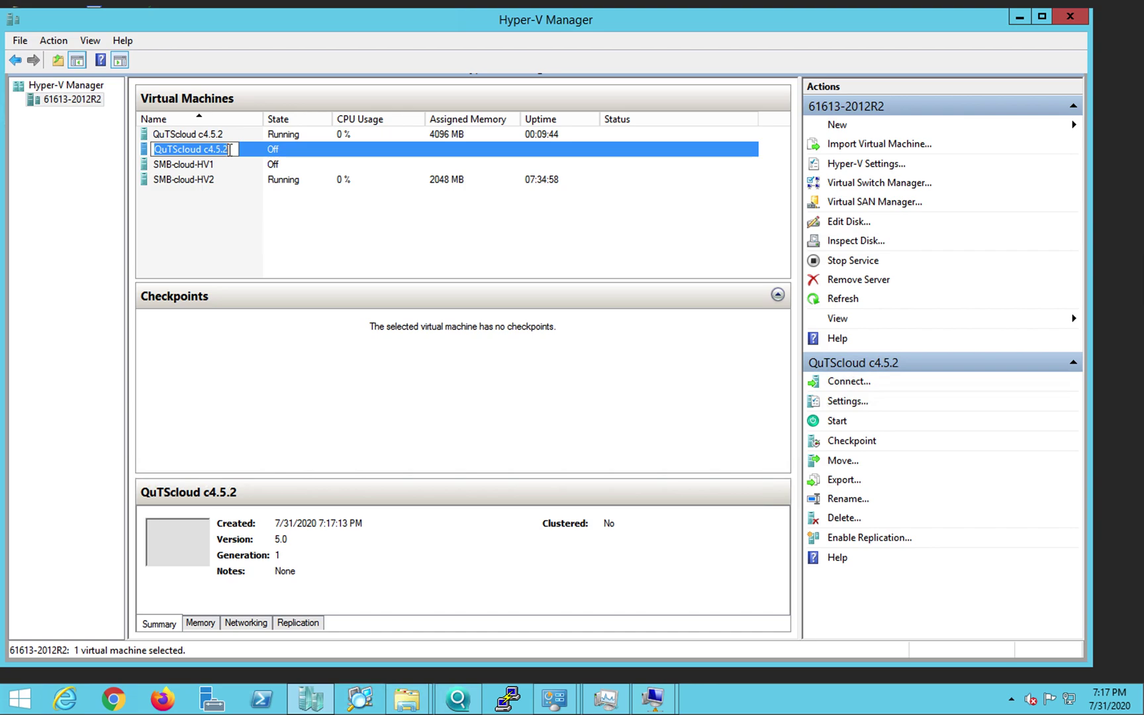
left_click(229, 149)
key("BackSpace")
key("BackSpace")
key("BackSpace")
key("BackSpace")
key("BackSpace")
key("BackSpace")
key("BackSpace")
key("BackSpace")
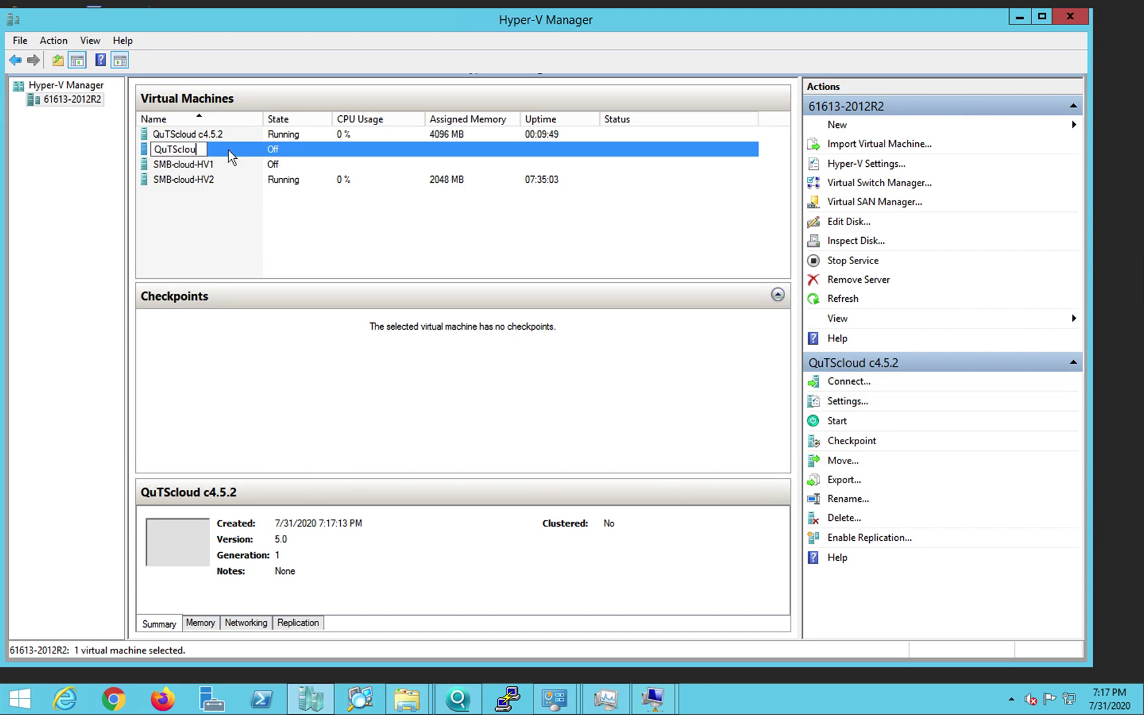
key("BackSpace")
key("BackSpace")
key("BackSpace")
key("BackSpace")
key("BackSpace")
key("BackSpace")
key("BackSpace")
key("BackSpace")
type("DemoVM")
key("Return")
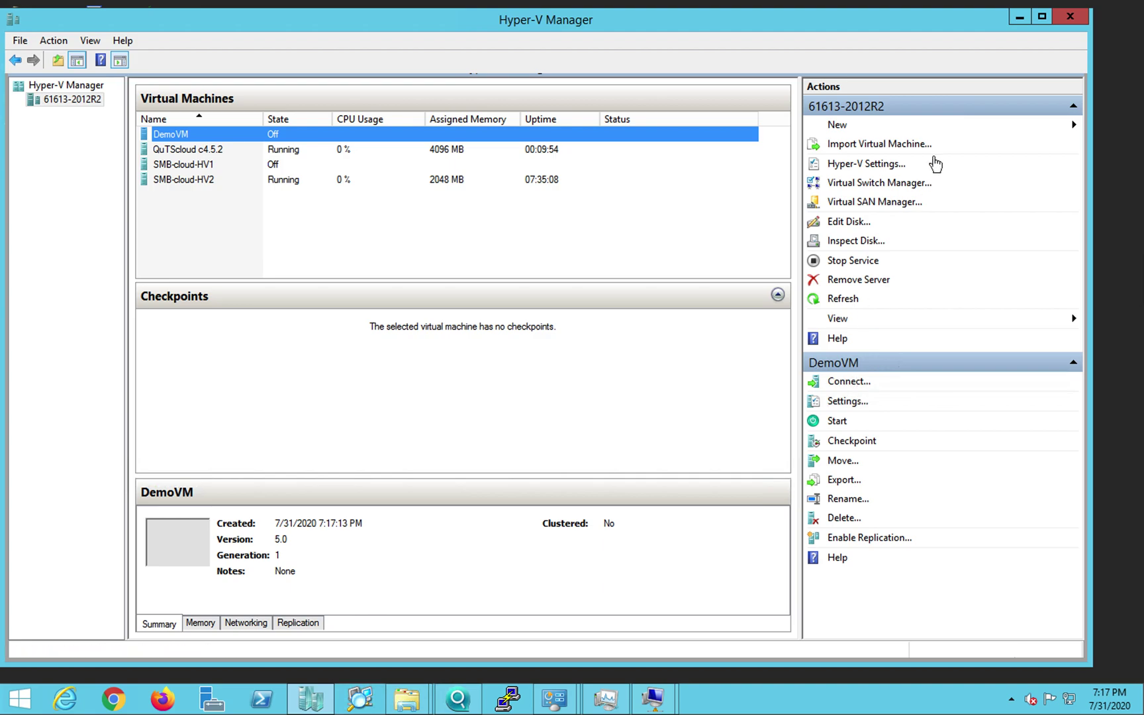
In DemoVM's settings, add a hard drive to the SCSI Controller and start a new virtual hard disk.
left_click(849, 400)
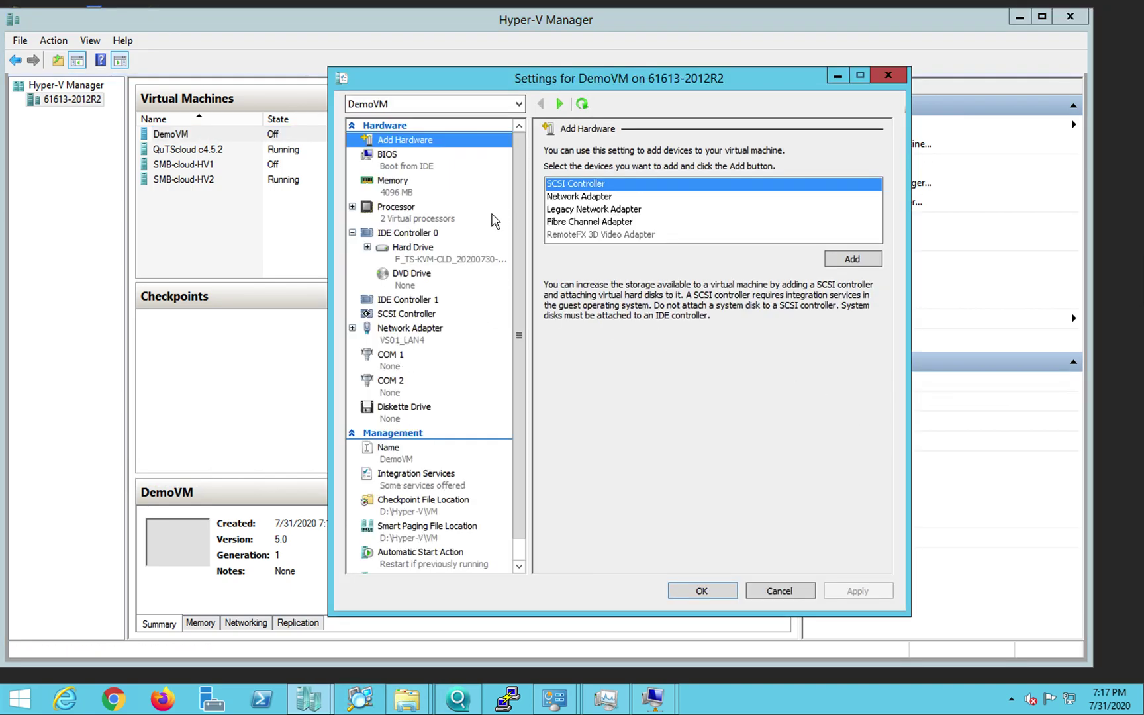
left_click(778, 591)
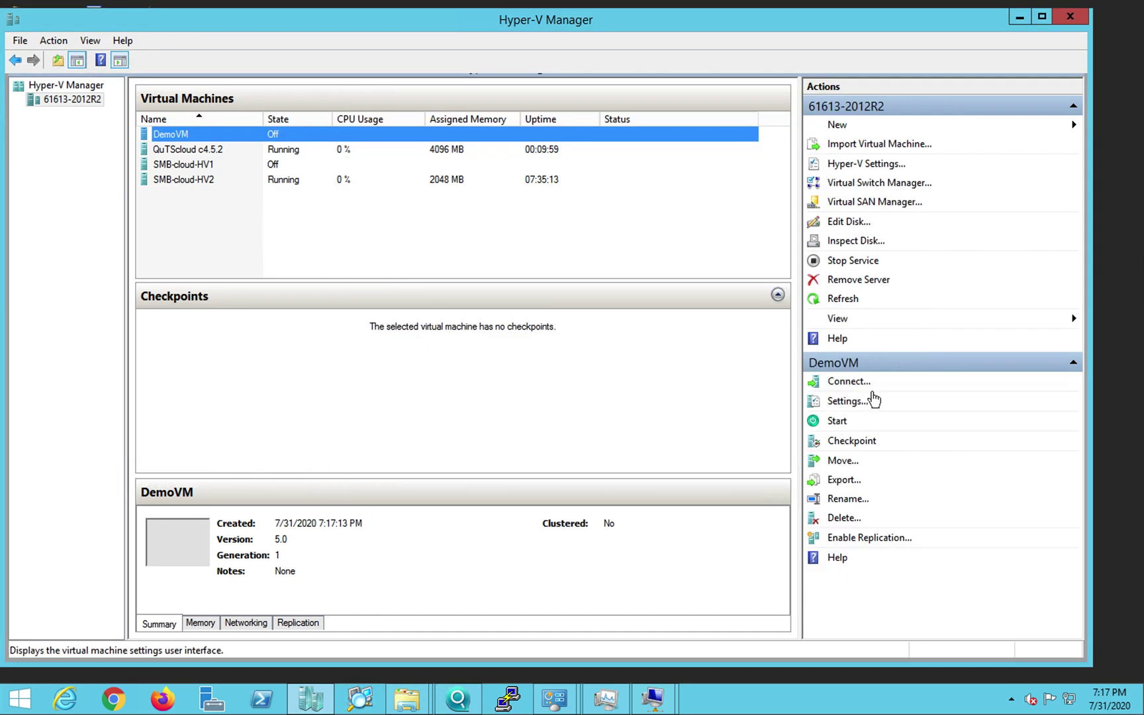
left_click(847, 401)
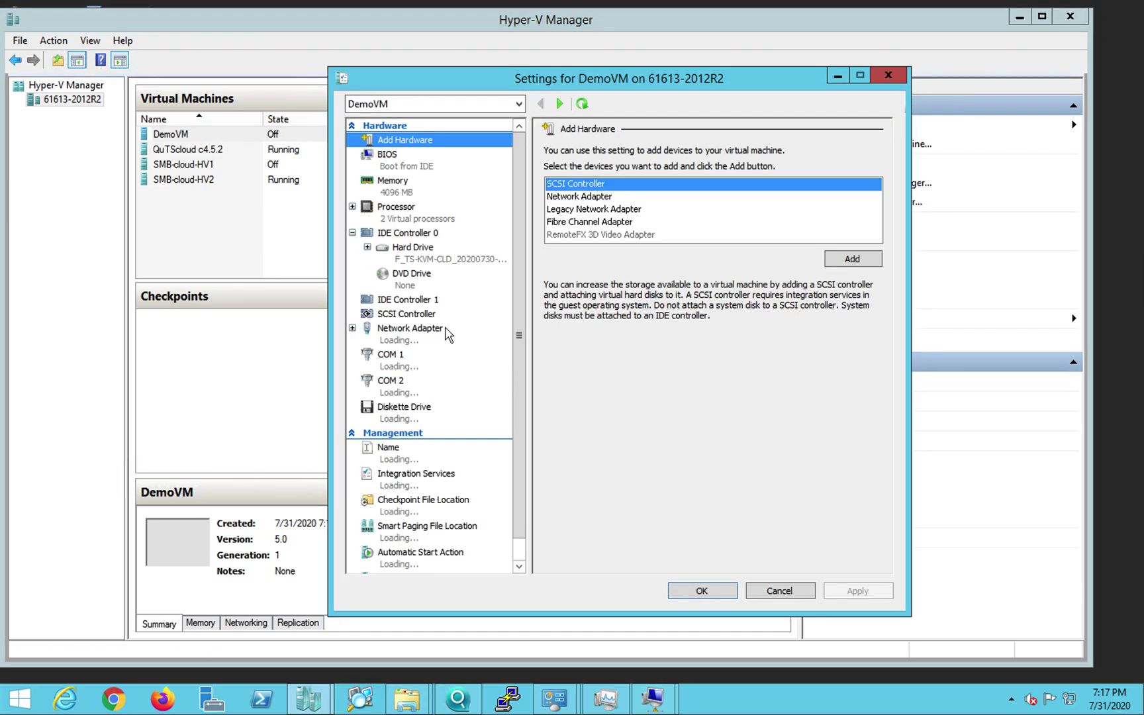
left_click(429, 315)
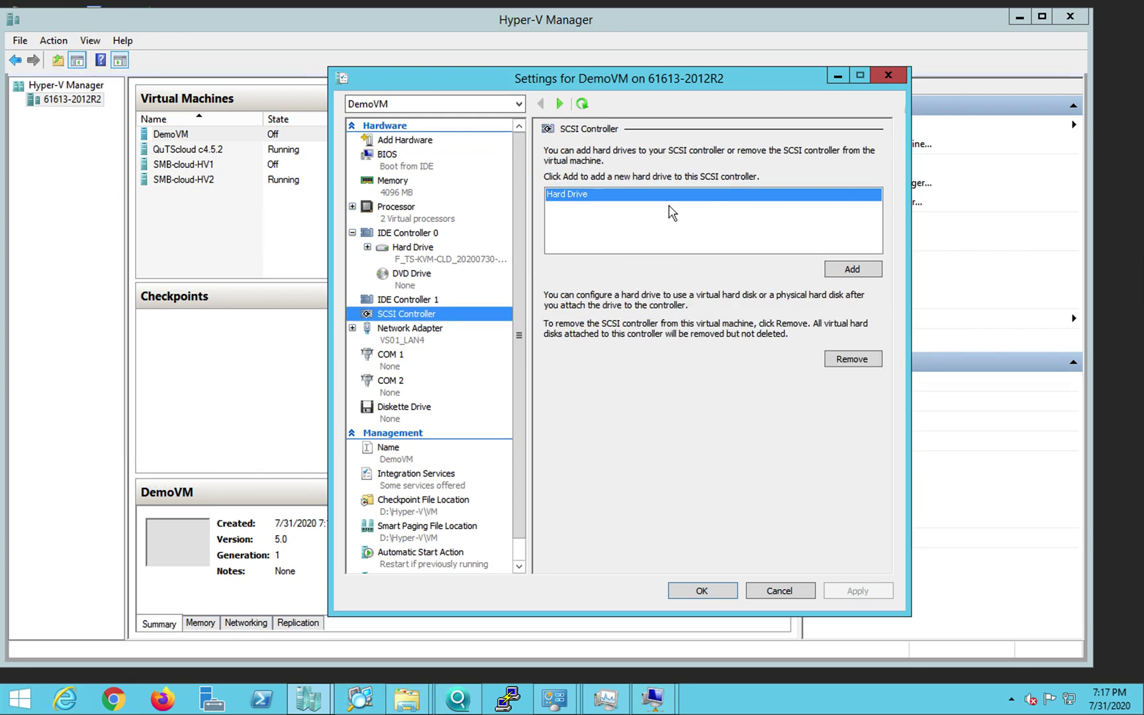
left_click(859, 268)
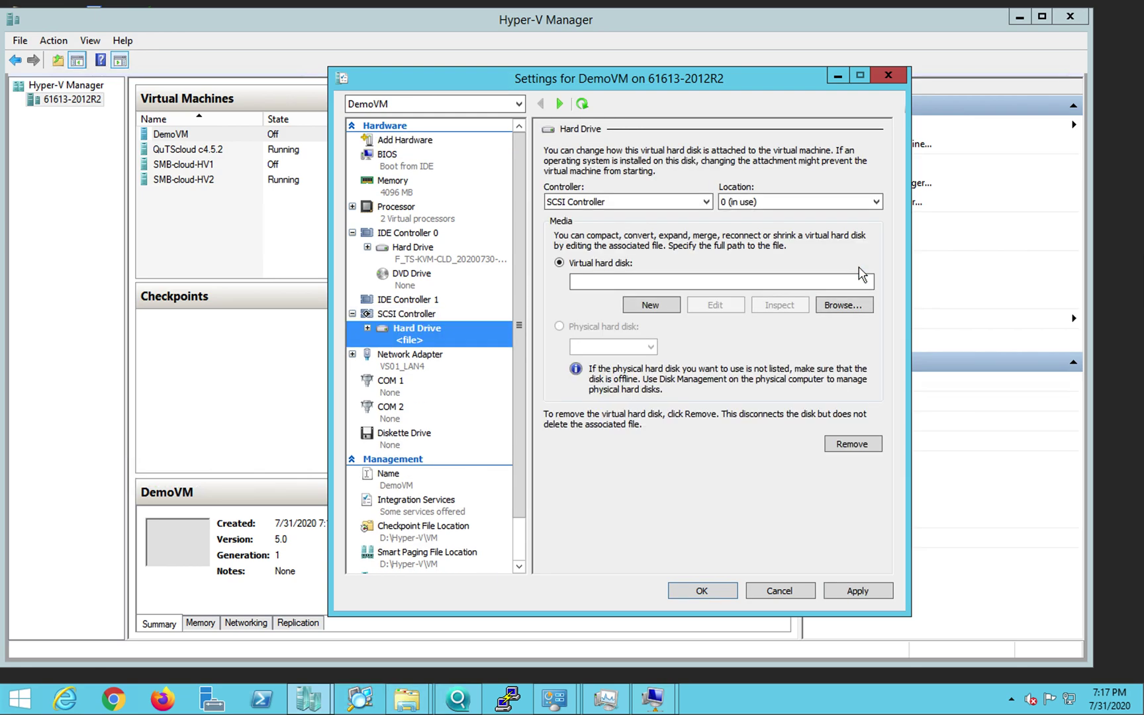
left_click(651, 304)
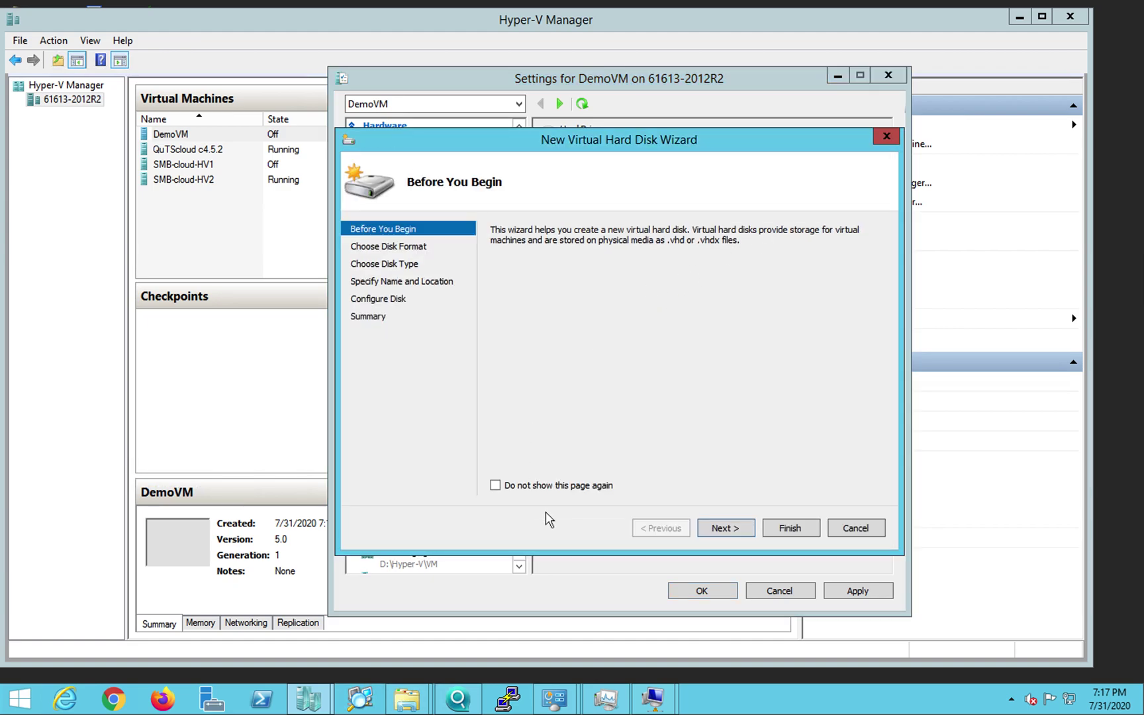
Choose a dynamically expanding VHDX disk stored in D:\Hyper-V\New folder.
left_click(730, 528)
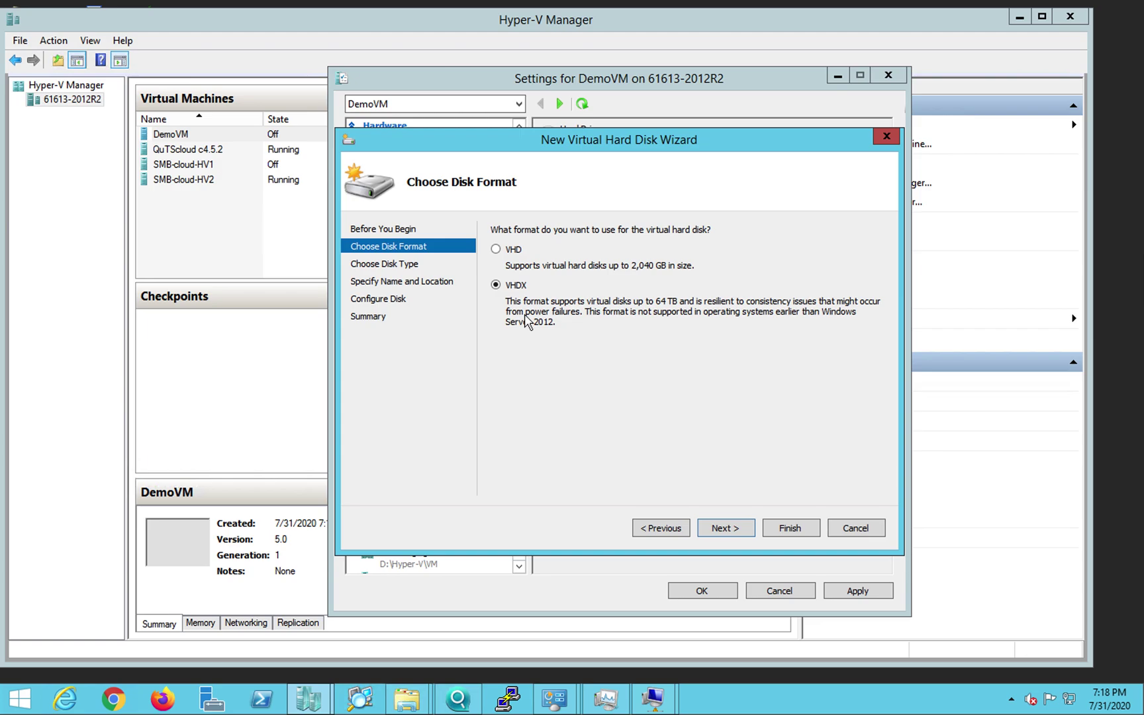
left_click(724, 528)
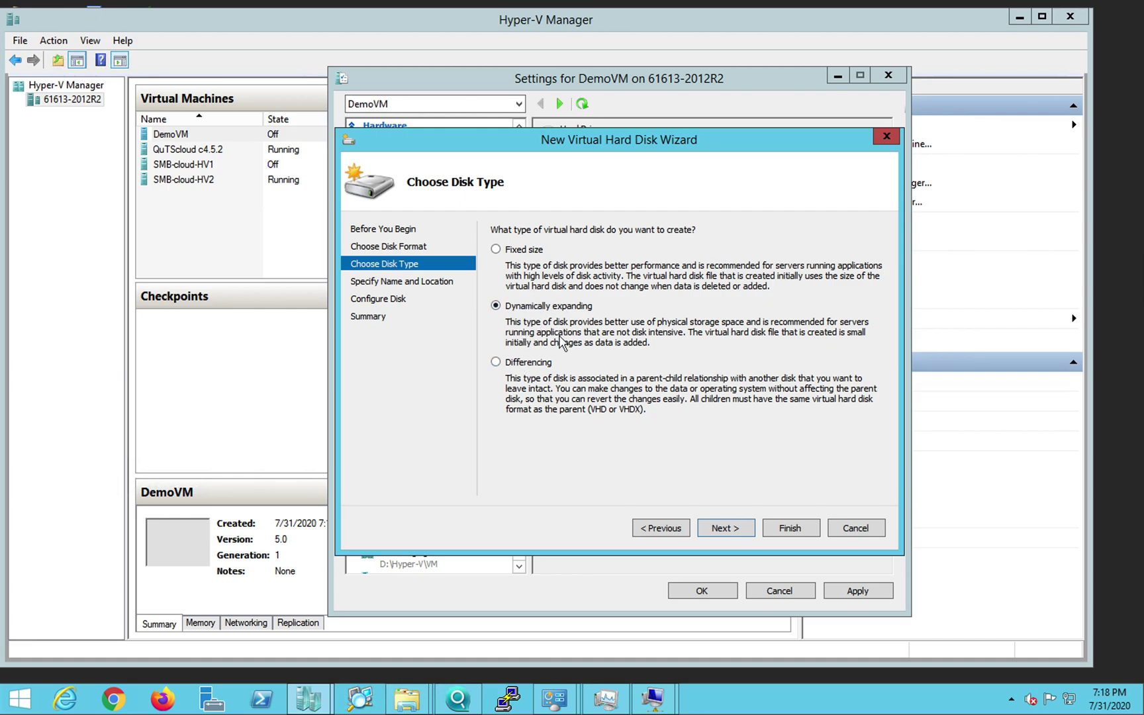
left_click(724, 528)
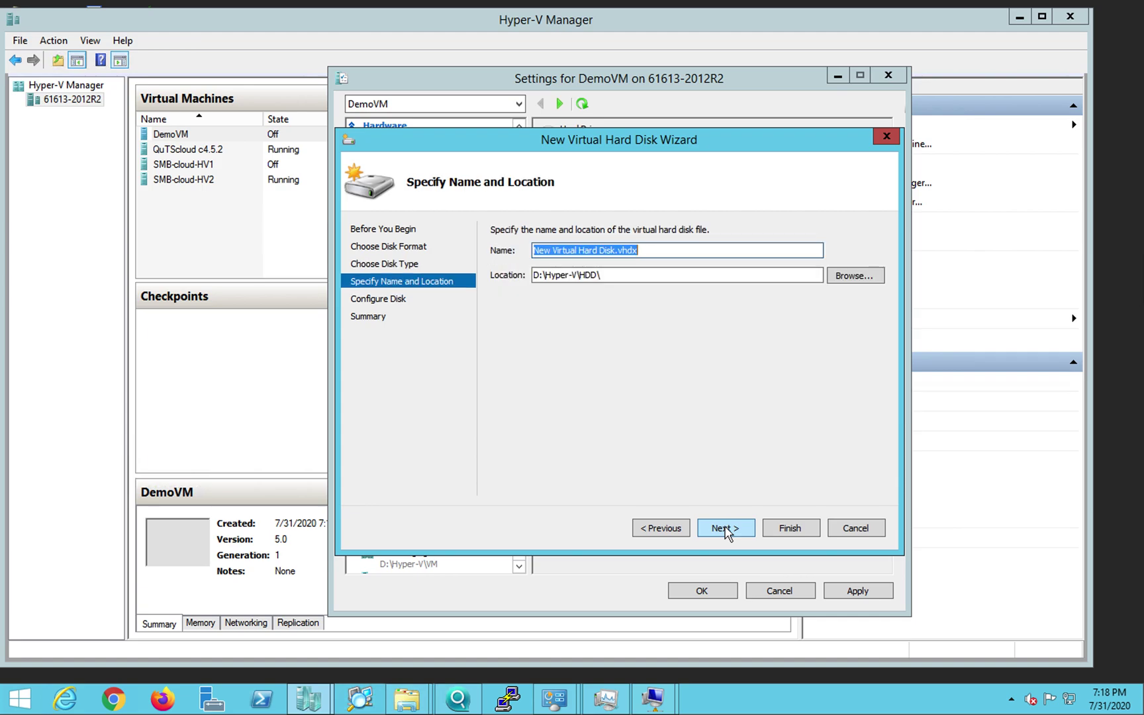
left_click(849, 275)
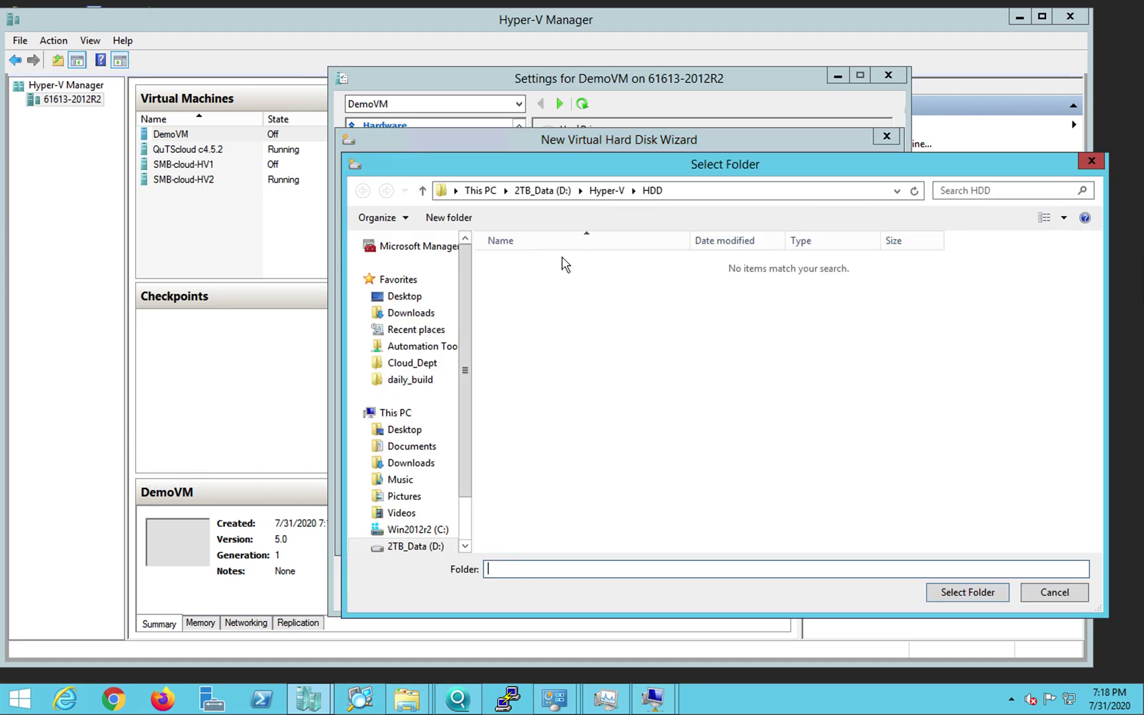
left_click(602, 190)
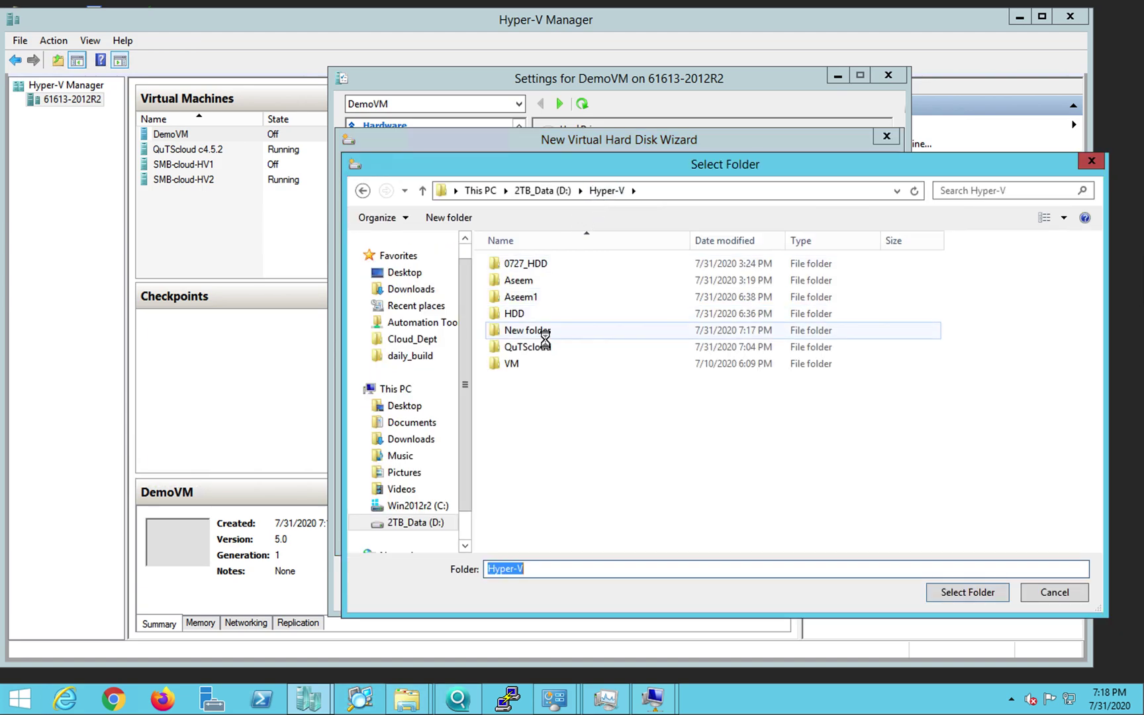
left_click(525, 330)
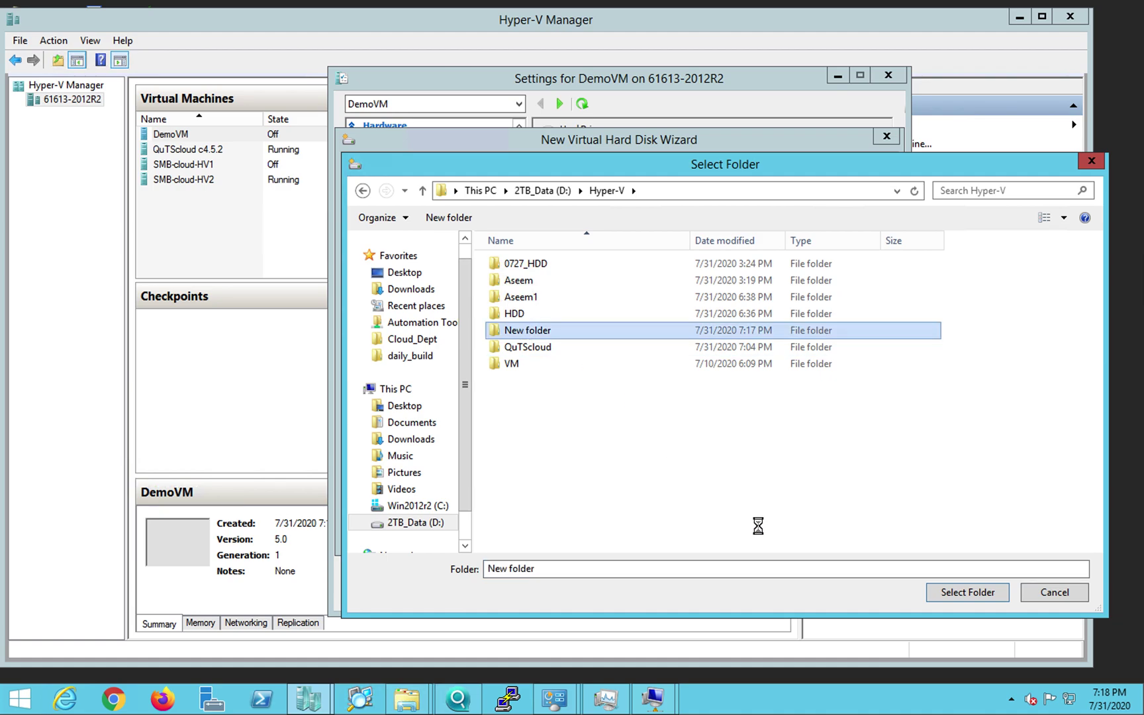
left_click(965, 593)
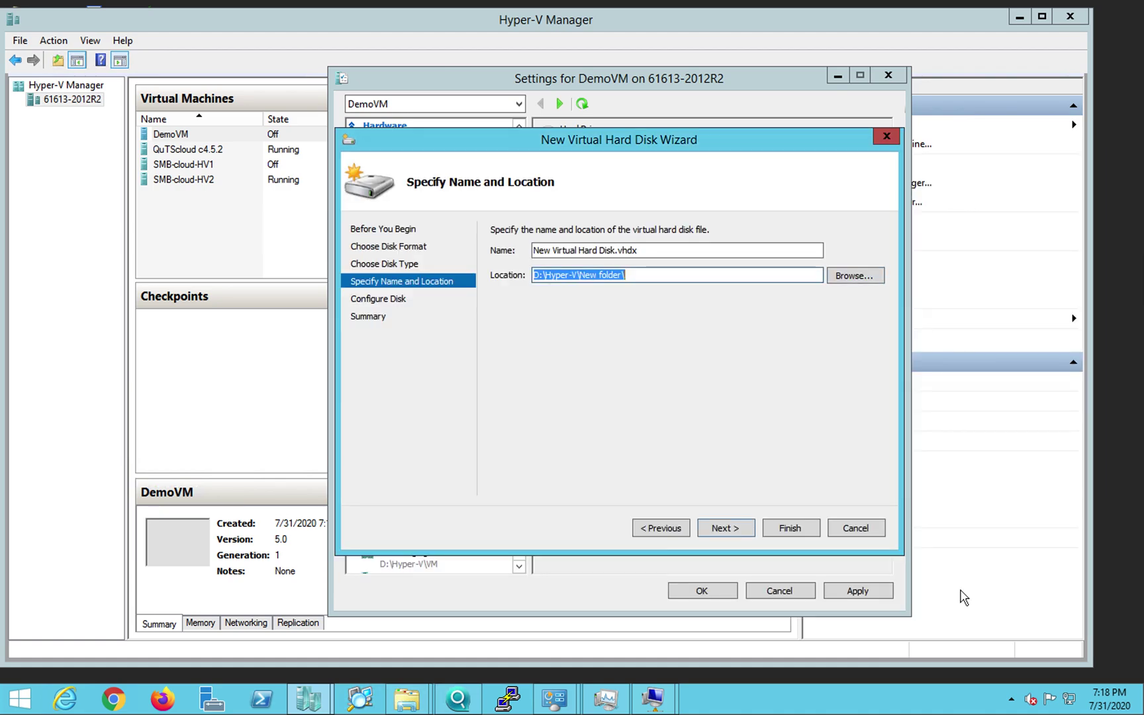
Set the new disk size to 200 GB, create it, and apply it to DemoVM.
left_click(745, 530)
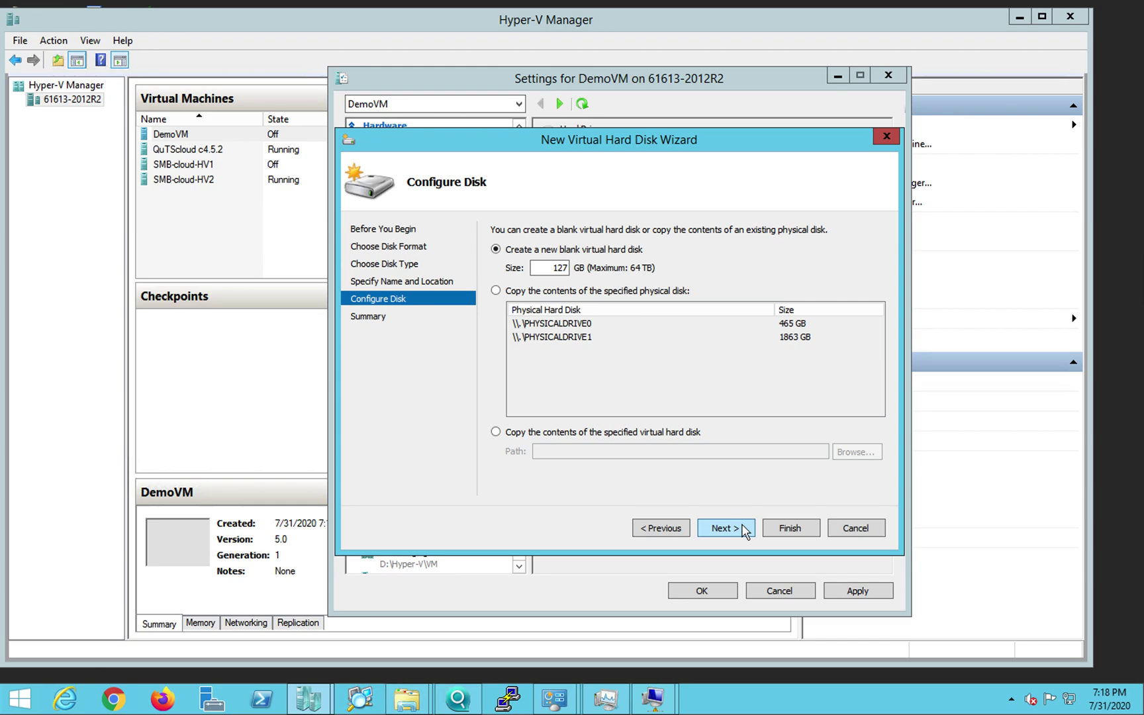
double_click(566, 267)
type("200")
left_click(726, 532)
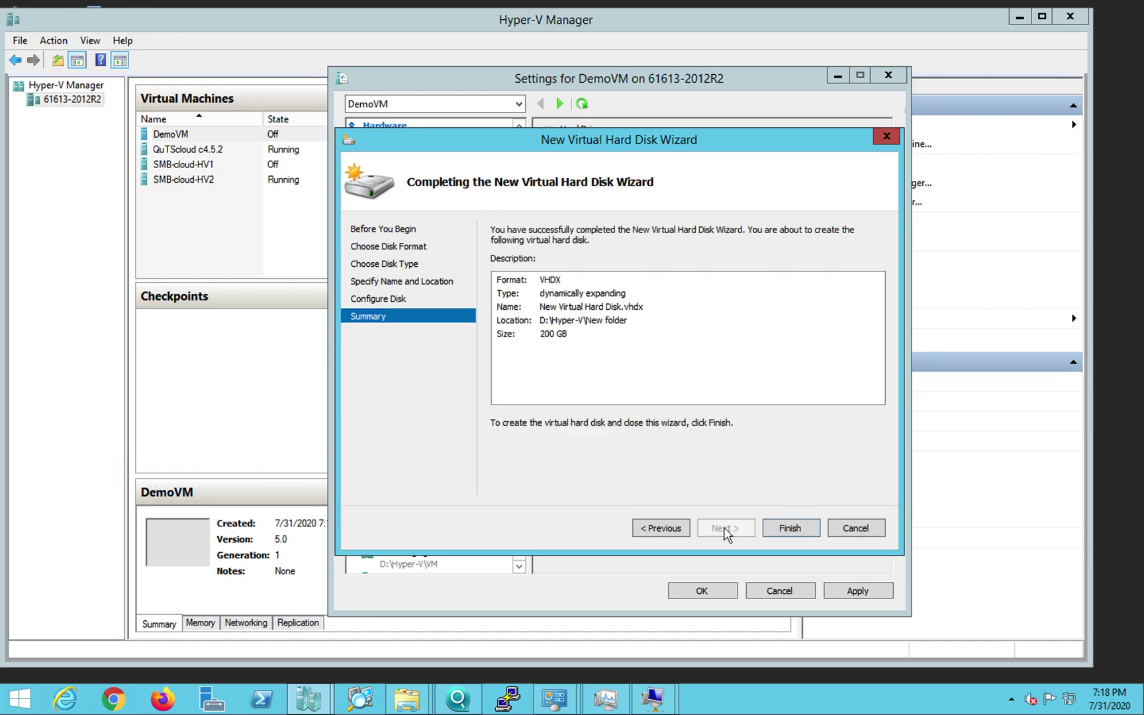
left_click(791, 529)
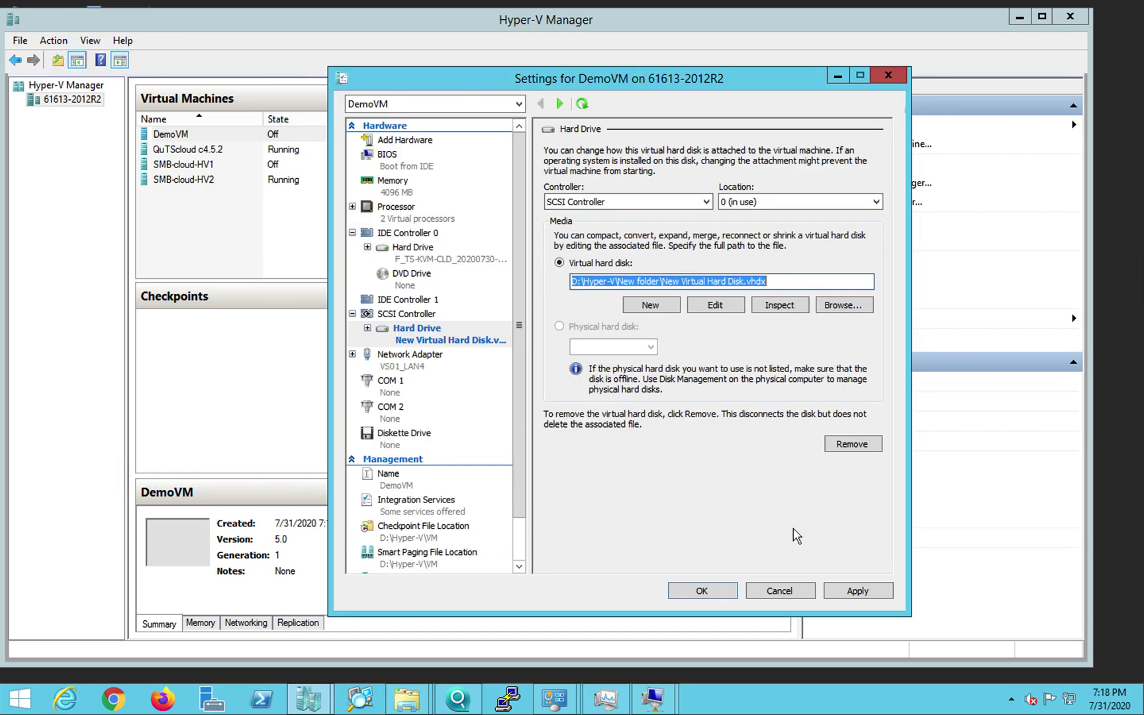
left_click(857, 590)
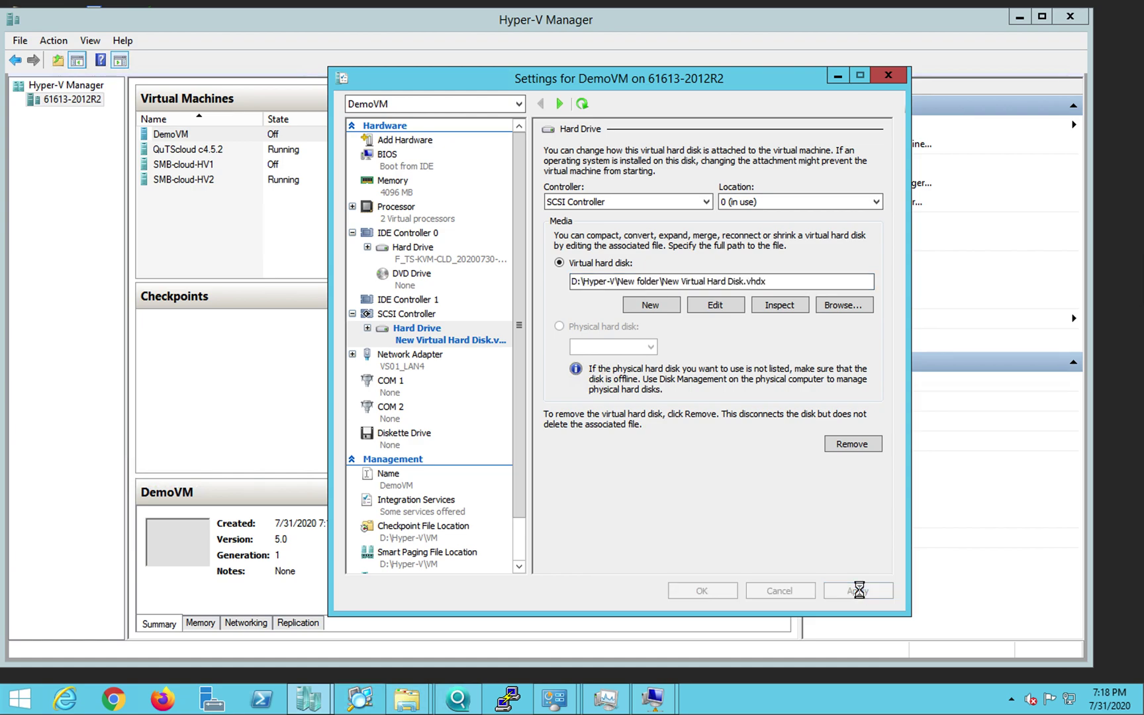
Close DemoVM's settings, start DemoVM, and open its console to watch Linux boot.
left_click(705, 591)
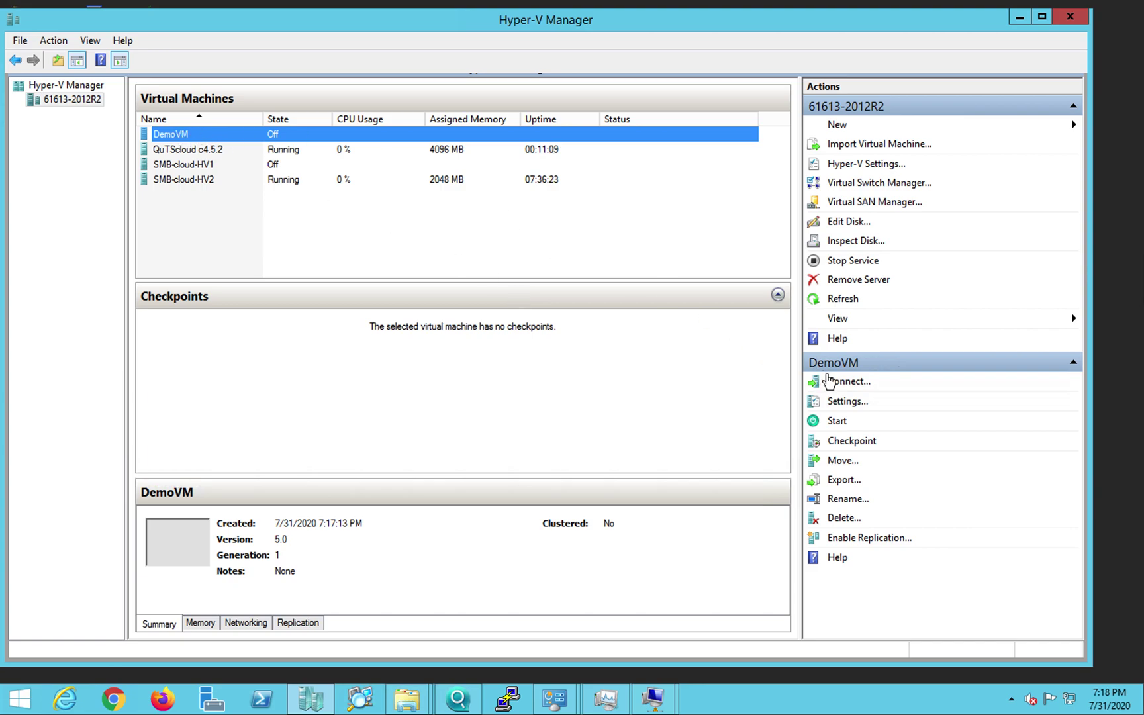
left_click(827, 423)
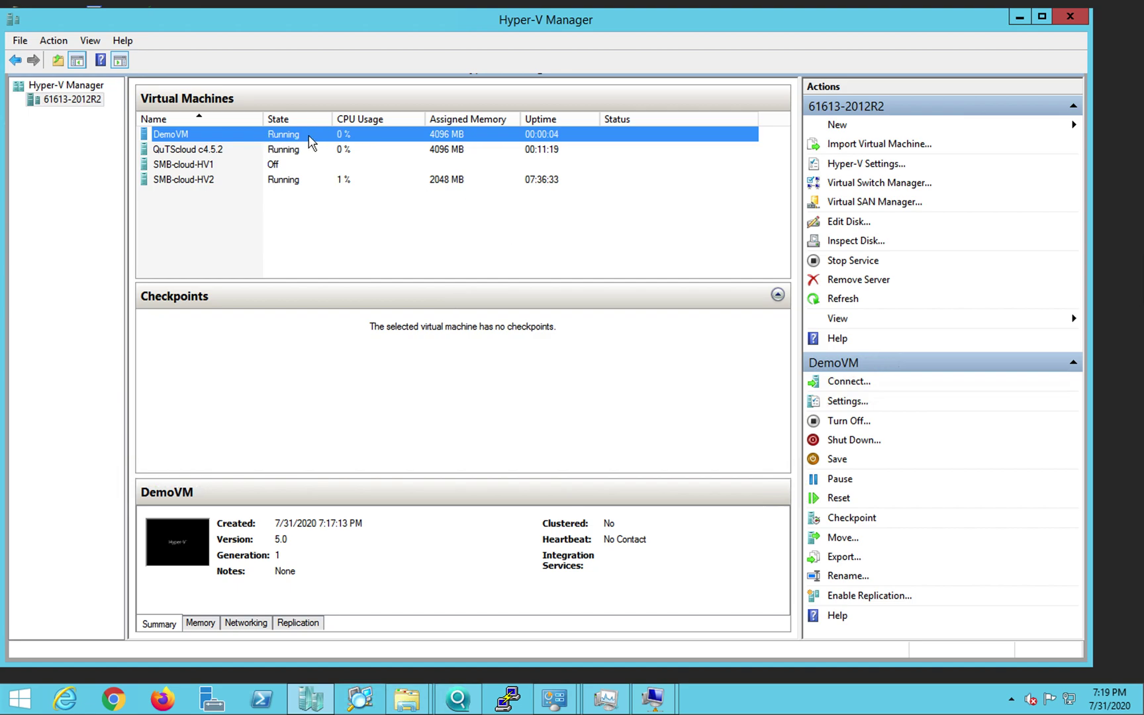
double_click(218, 134)
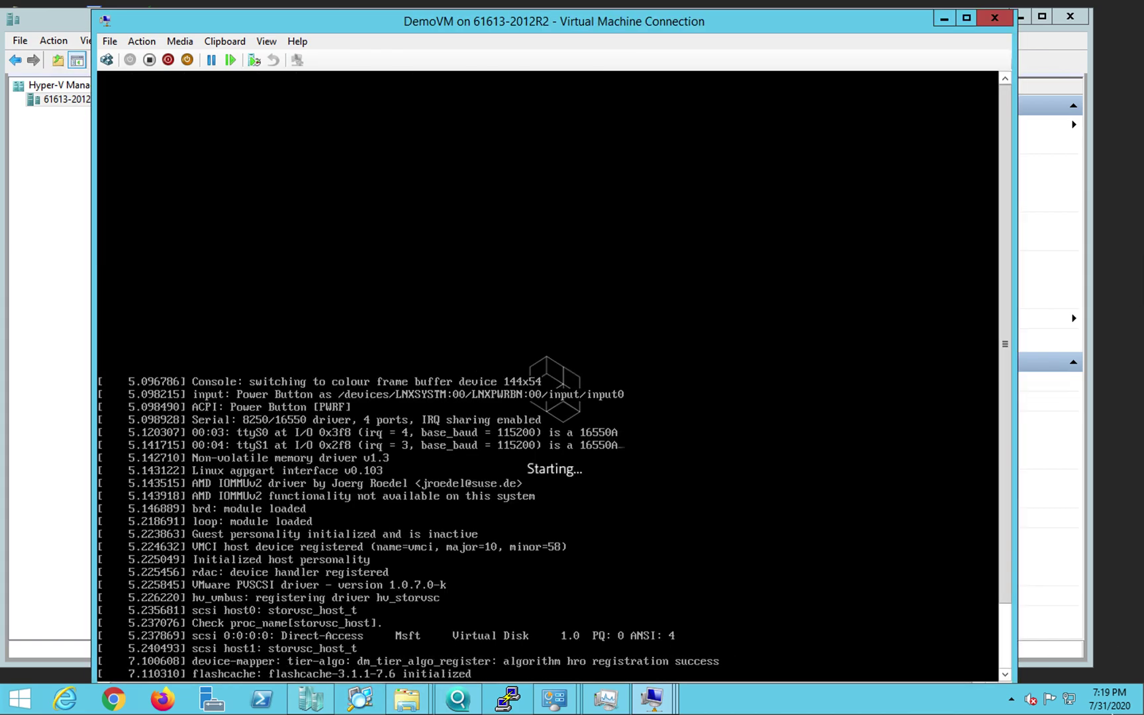
Follow DemoVM's boot log with the console moved lower, then return to Hyper-V Manager.
left_click(1003, 619)
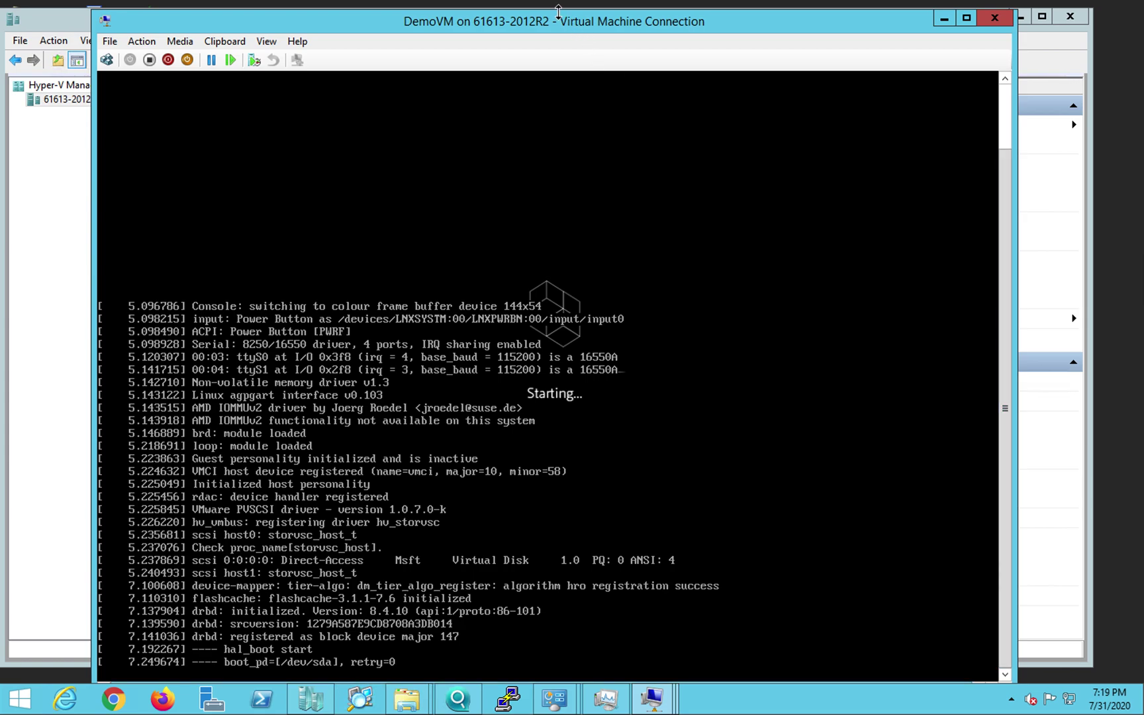
mouse_move(559, 12)
left_mouse_down()
mouse_move(559, 98)
mouse_move(568, 29)
left_mouse_up()
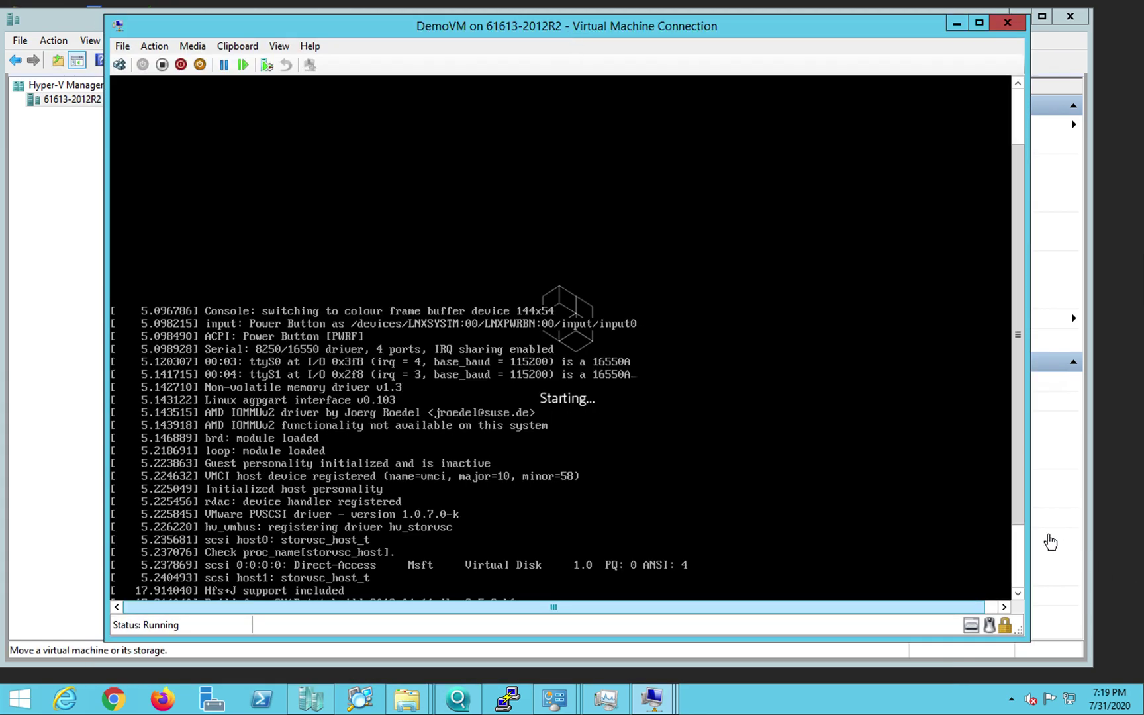
left_click(1014, 570)
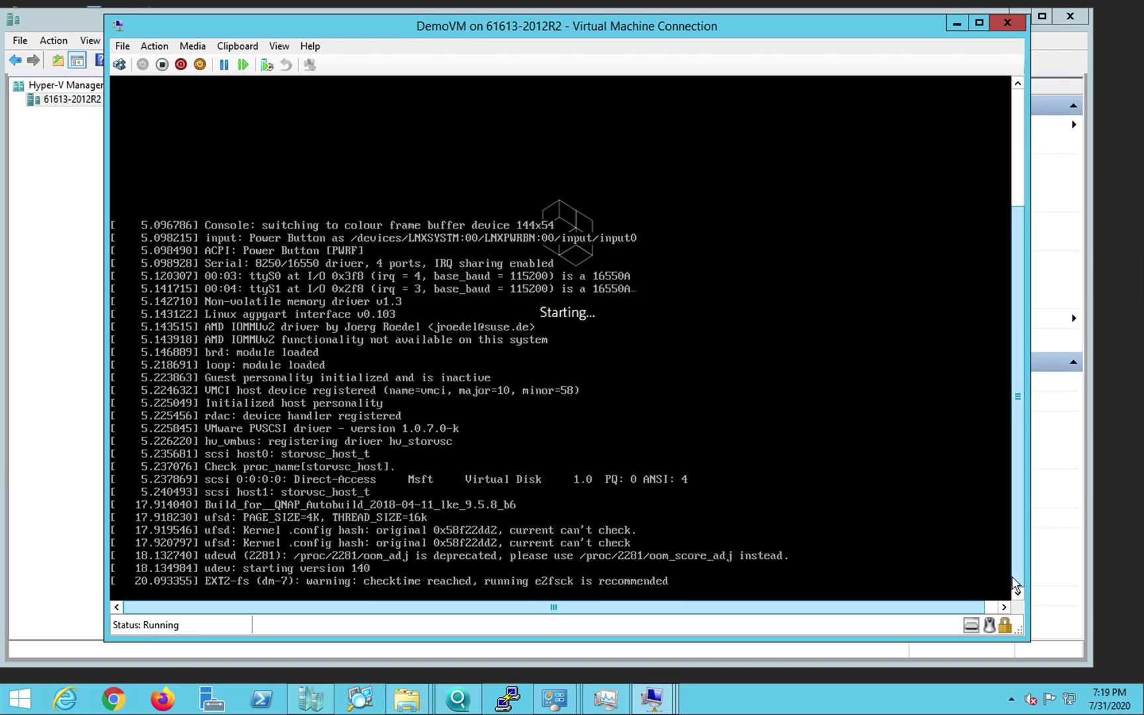
Open the QuTScloud c4.5.2 console showing LAN IP 10.65.22.44 and a login prompt.
left_click(1058, 44)
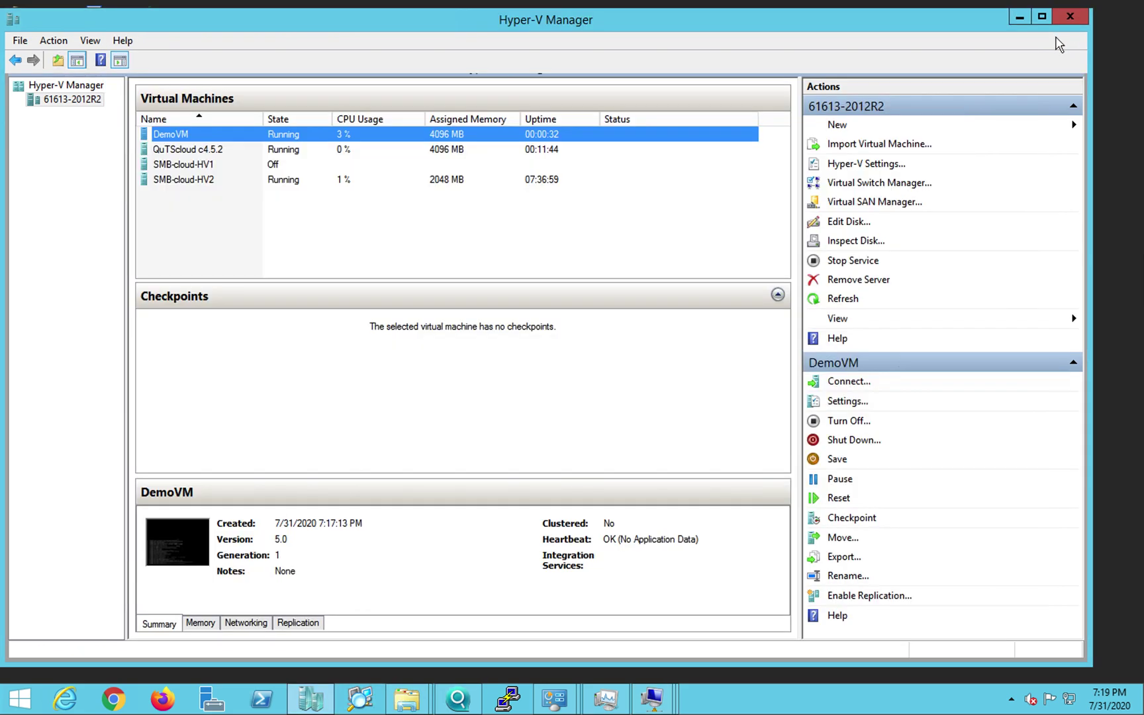
left_click(202, 149)
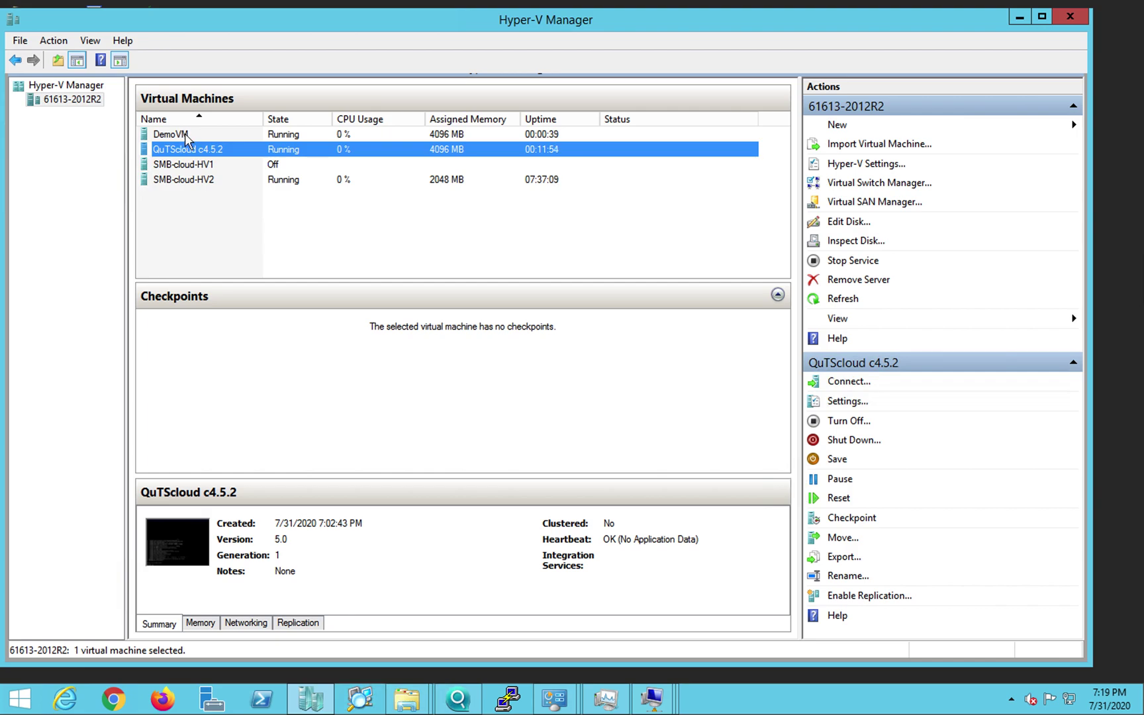
double_click(210, 156)
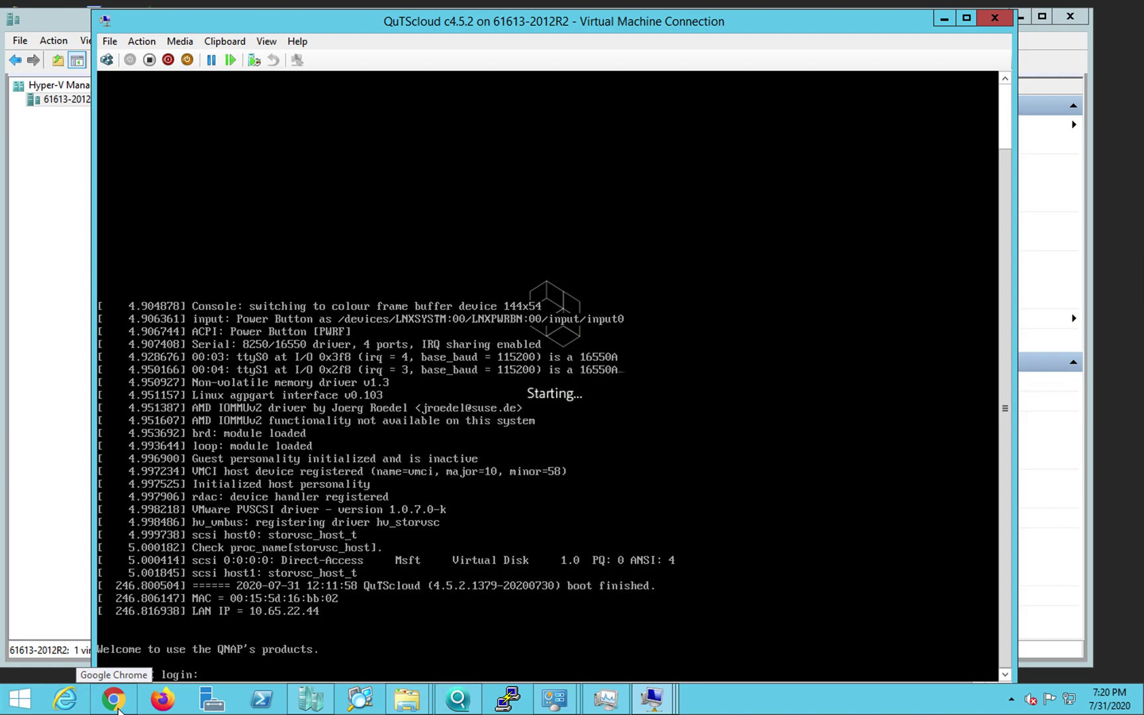
In Chrome, close the old QNAP, T1635snapTP and stalled loading tabs.
left_click(114, 699)
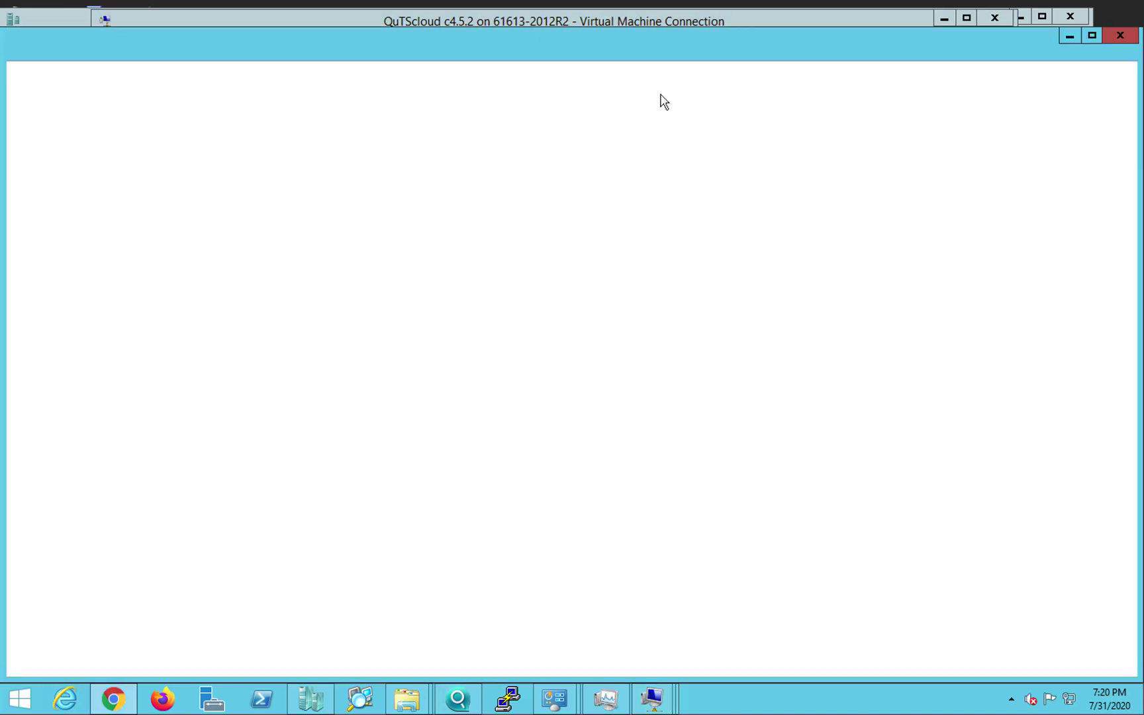
left_click(978, 46)
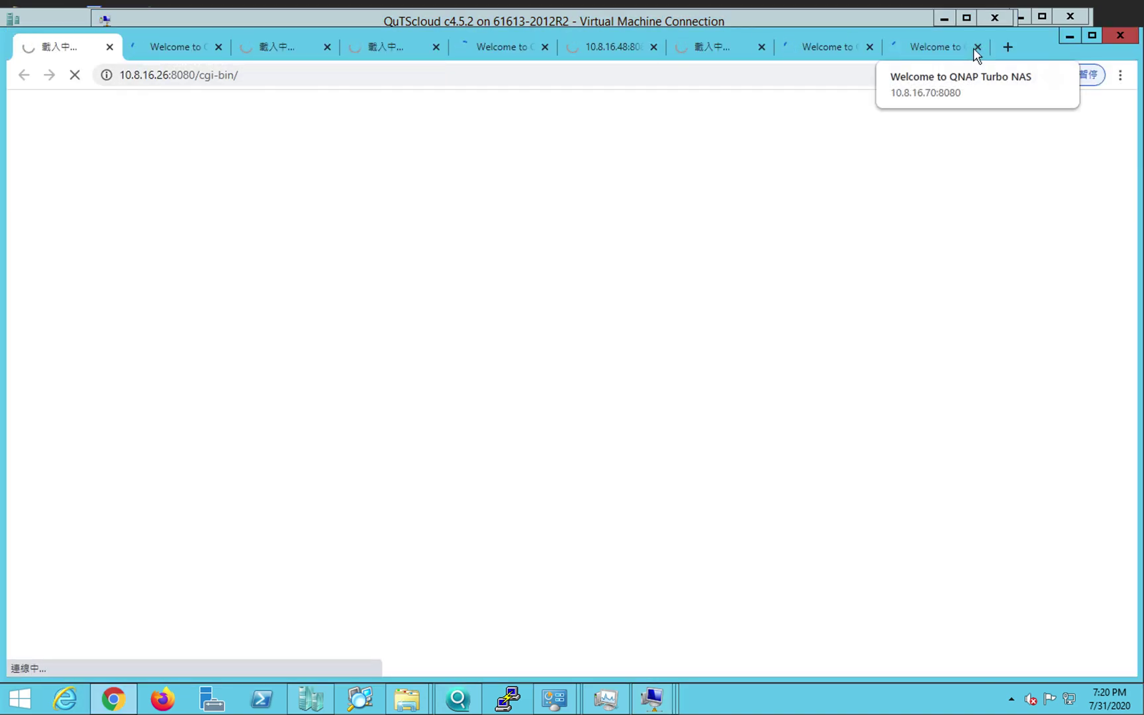
left_click(977, 45)
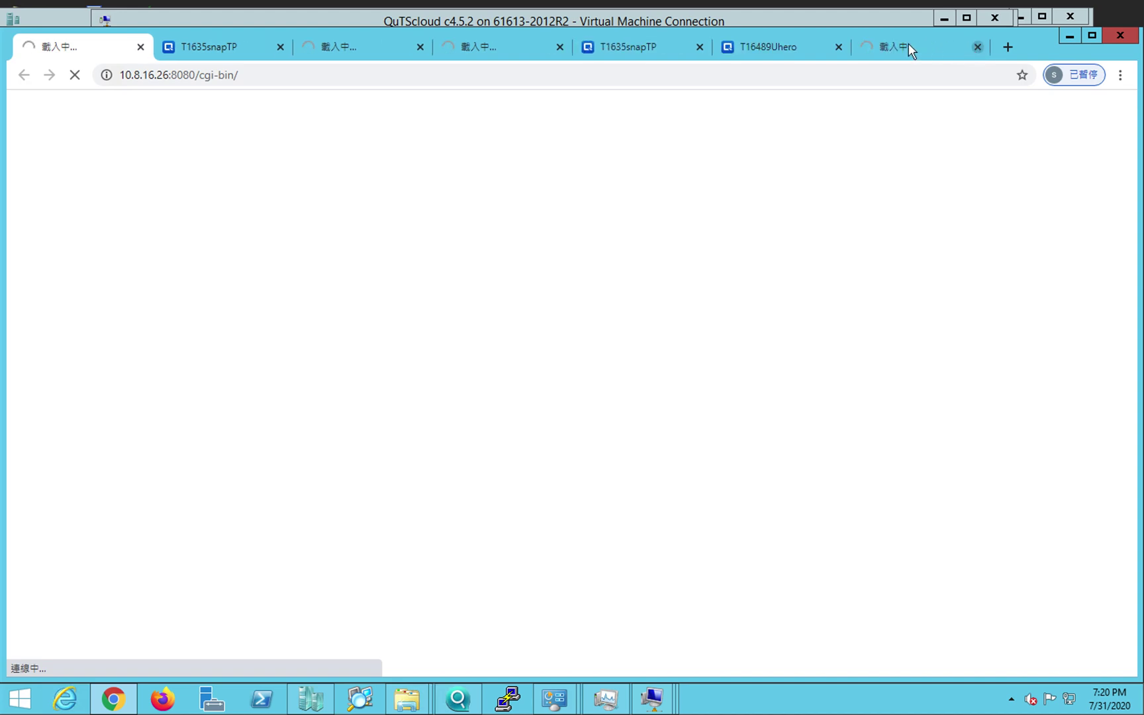
left_click(842, 44)
left_click(838, 46)
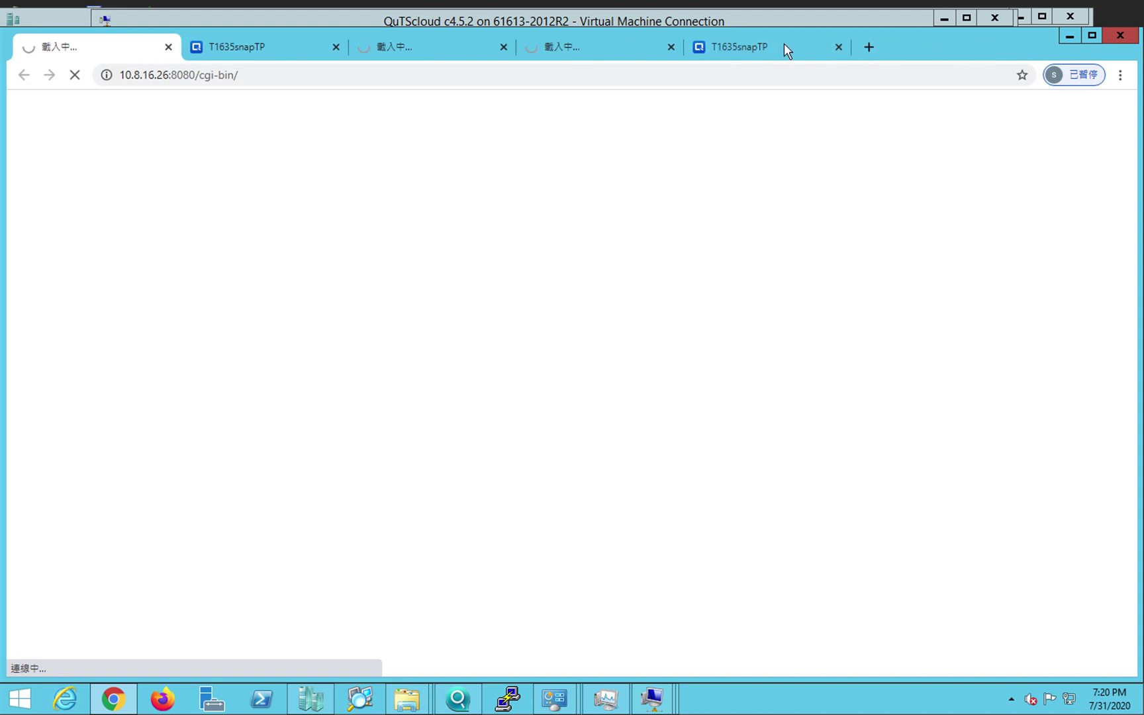
left_click(838, 46)
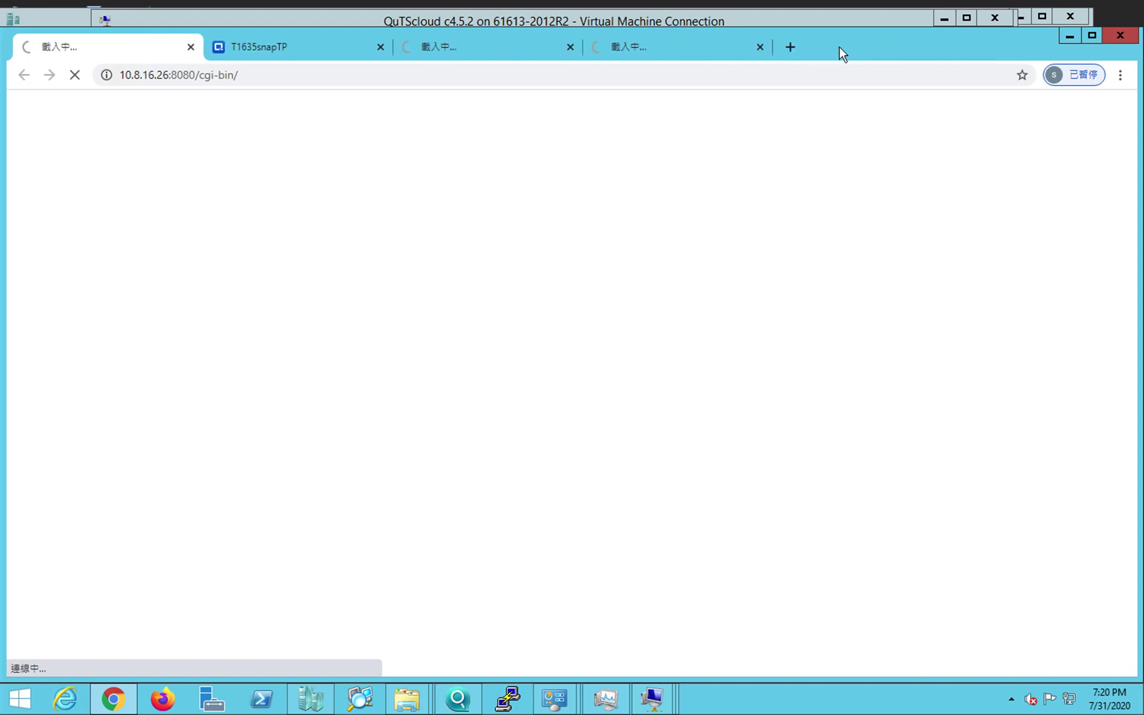
left_click(761, 46)
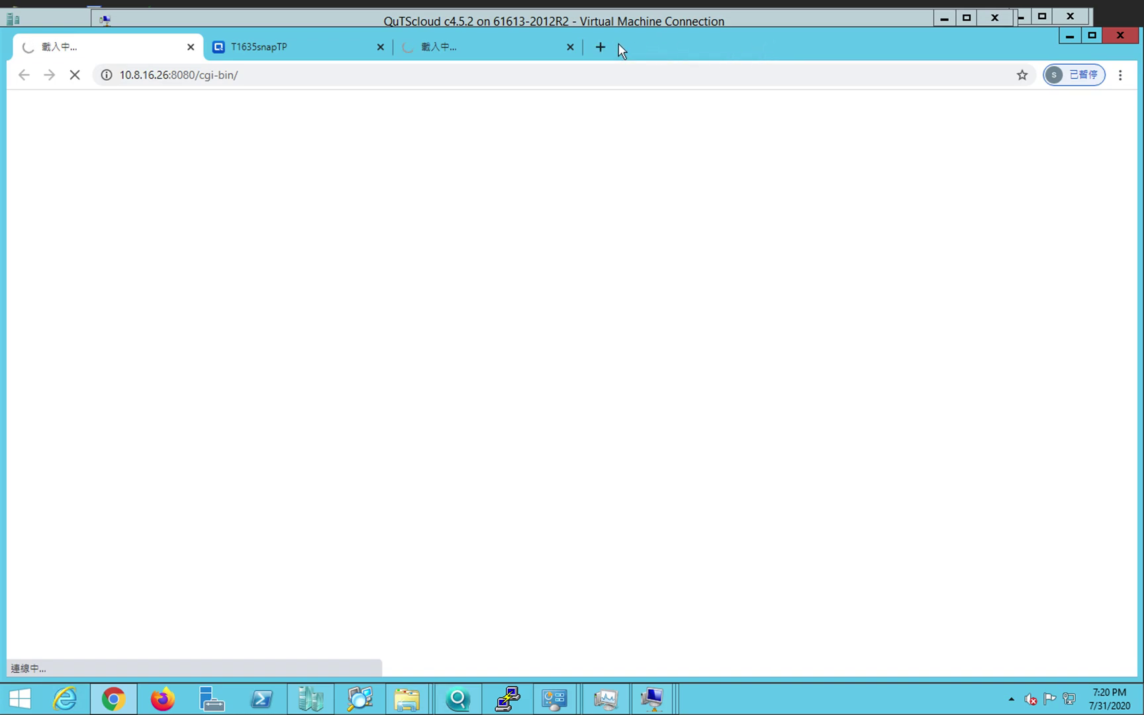
left_click(190, 47)
left_click(191, 47)
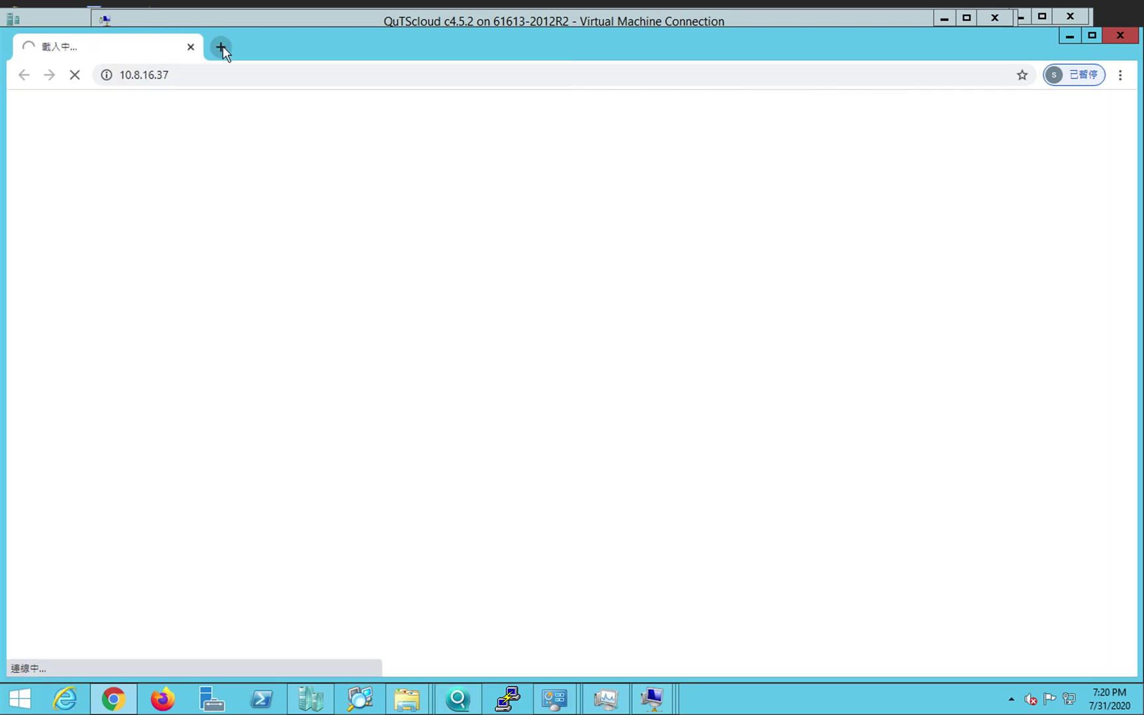
Open a fresh tab, begin entering 10.65., check the VM console's IP, and maximize Chrome.
left_click(222, 46)
left_click(191, 47)
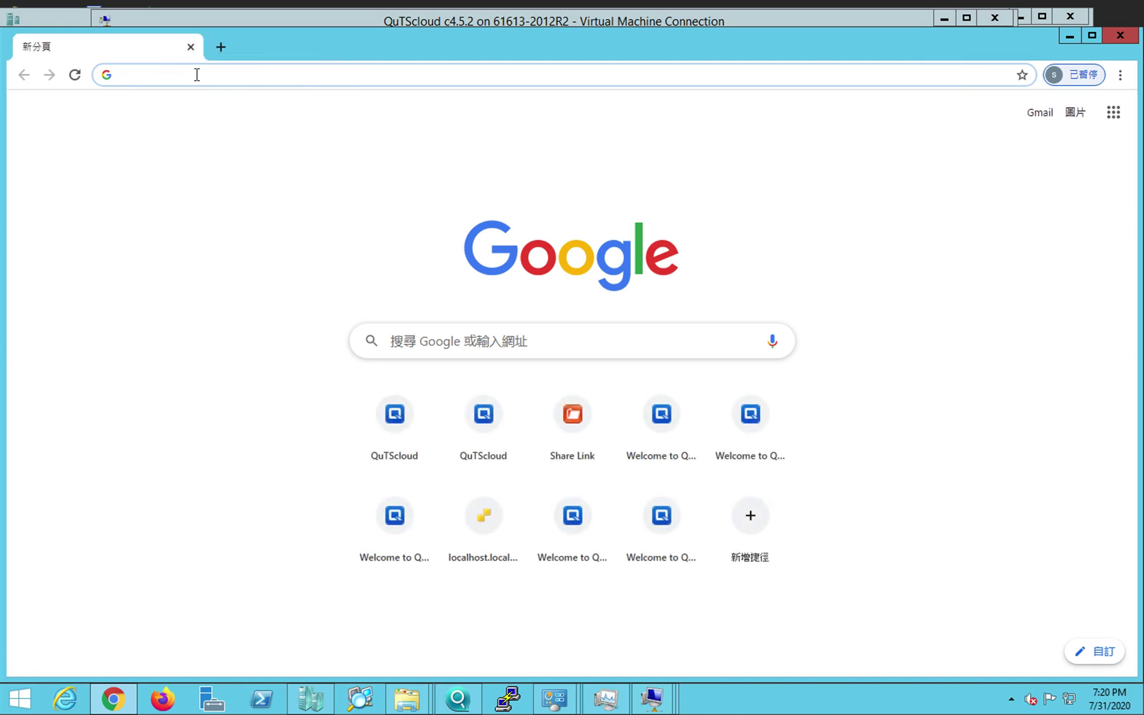
type("10.65.22.44")
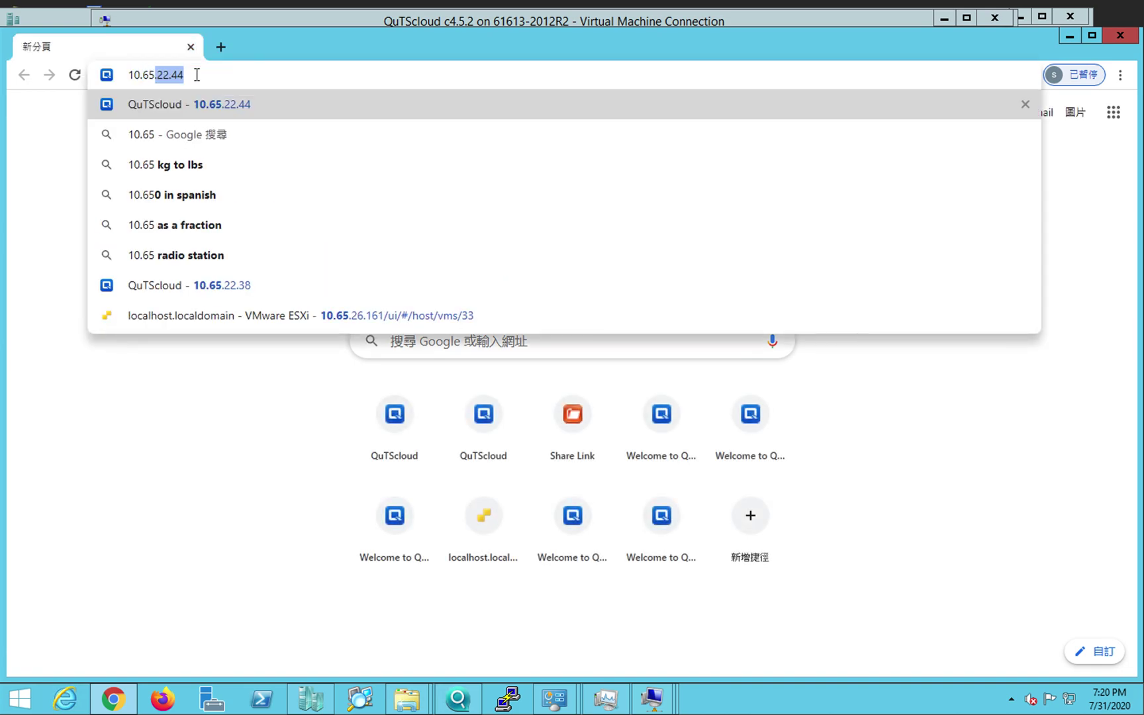
mouse_move(479, 25)
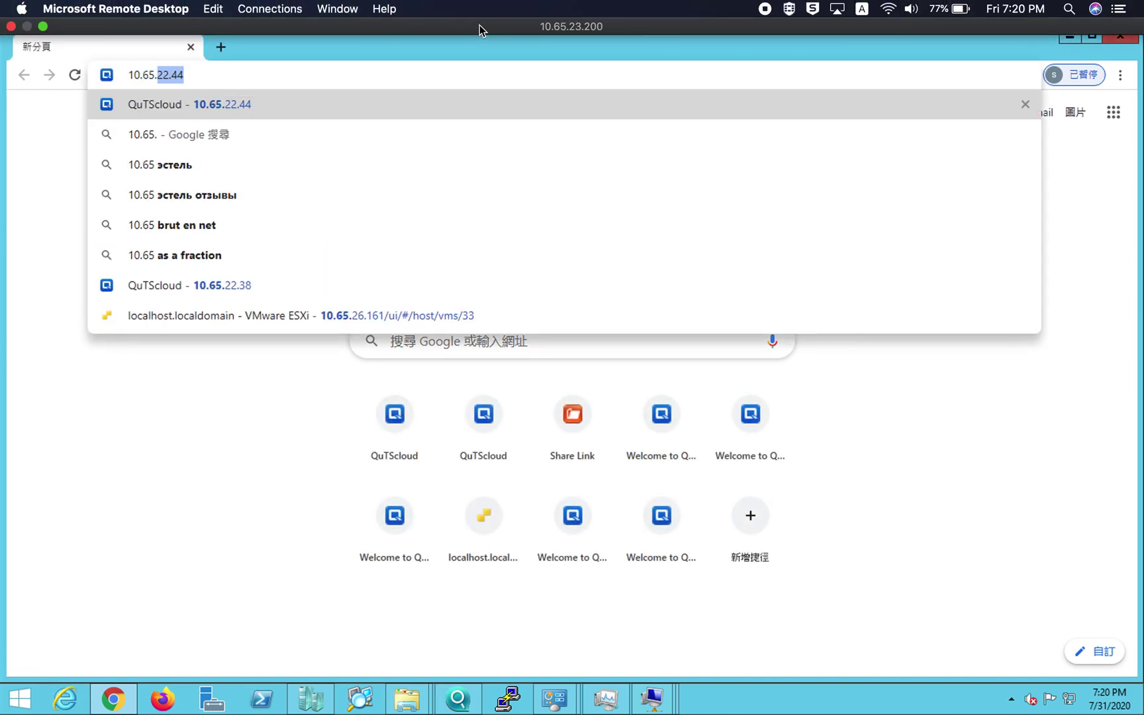
left_click(481, 53)
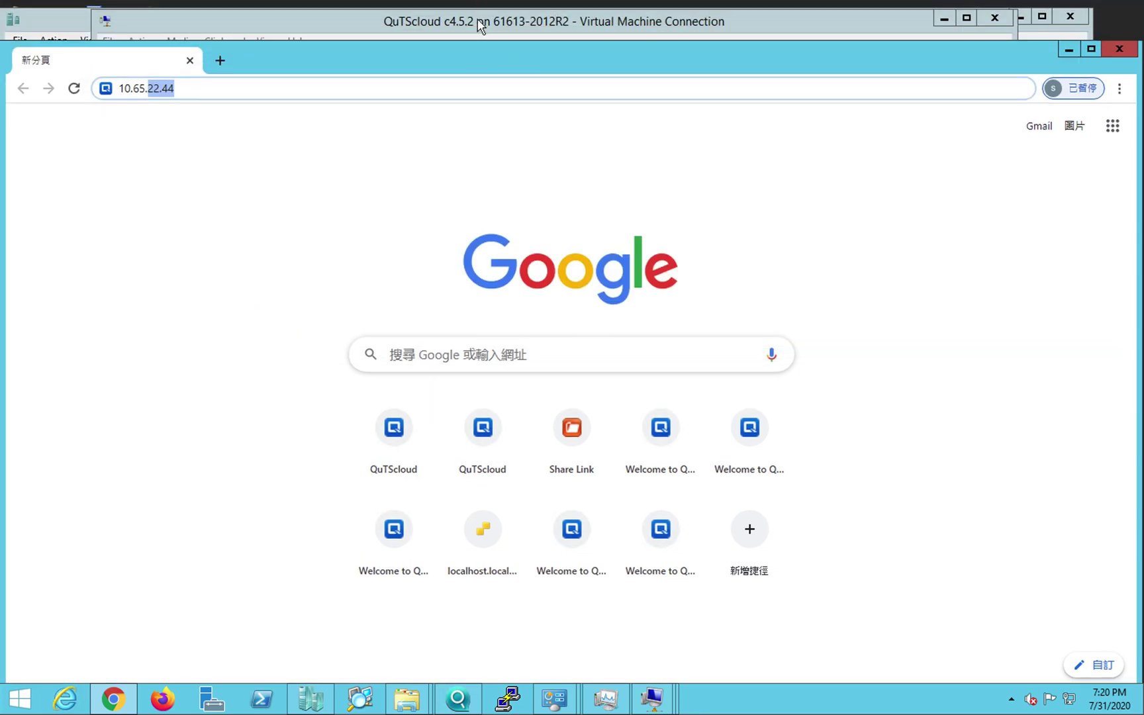
left_click_drag(462, 44, 640, 288)
left_click(466, 24)
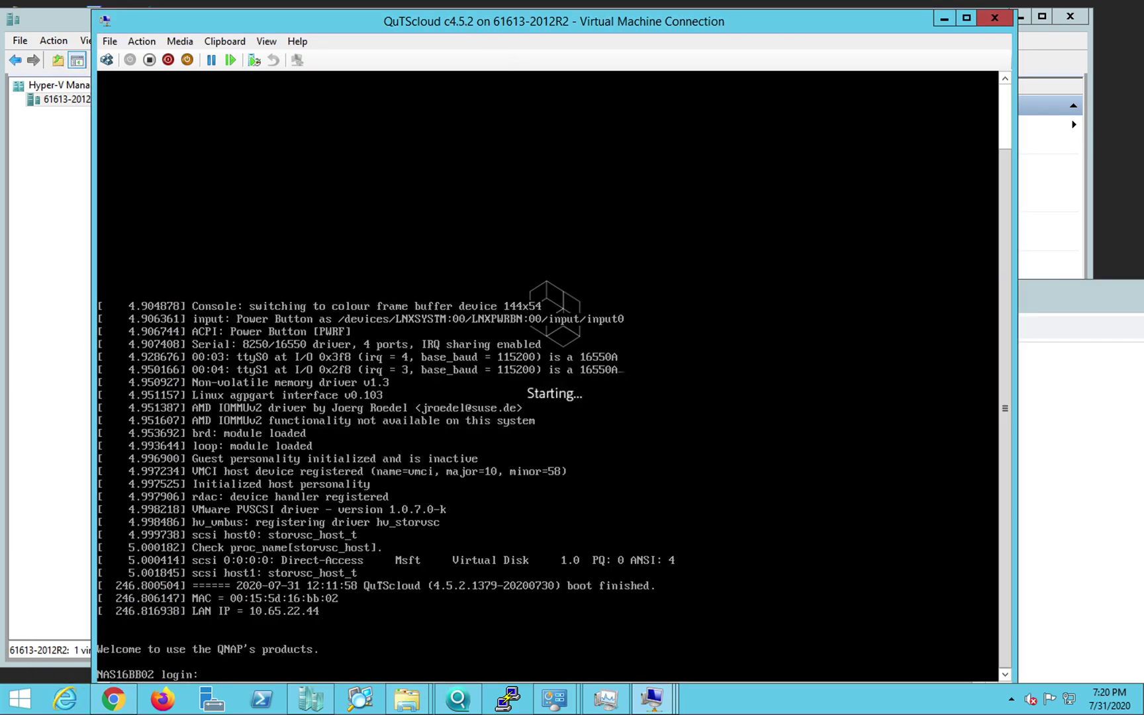
left_click(1085, 299)
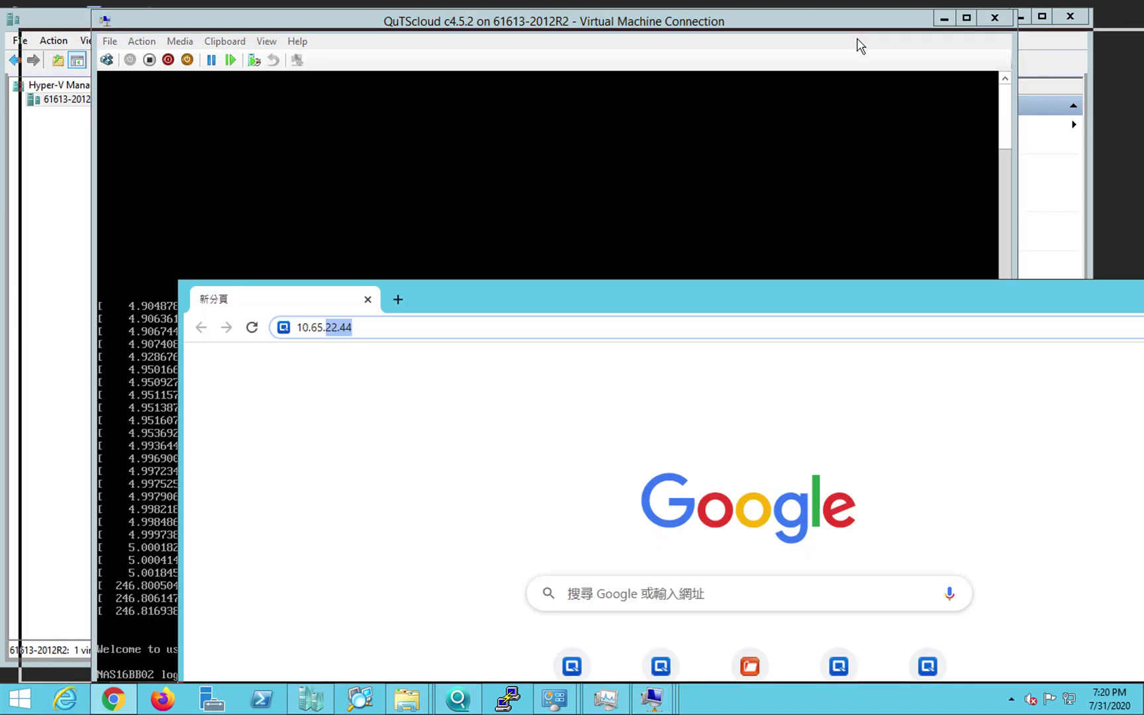
key("super+Up")
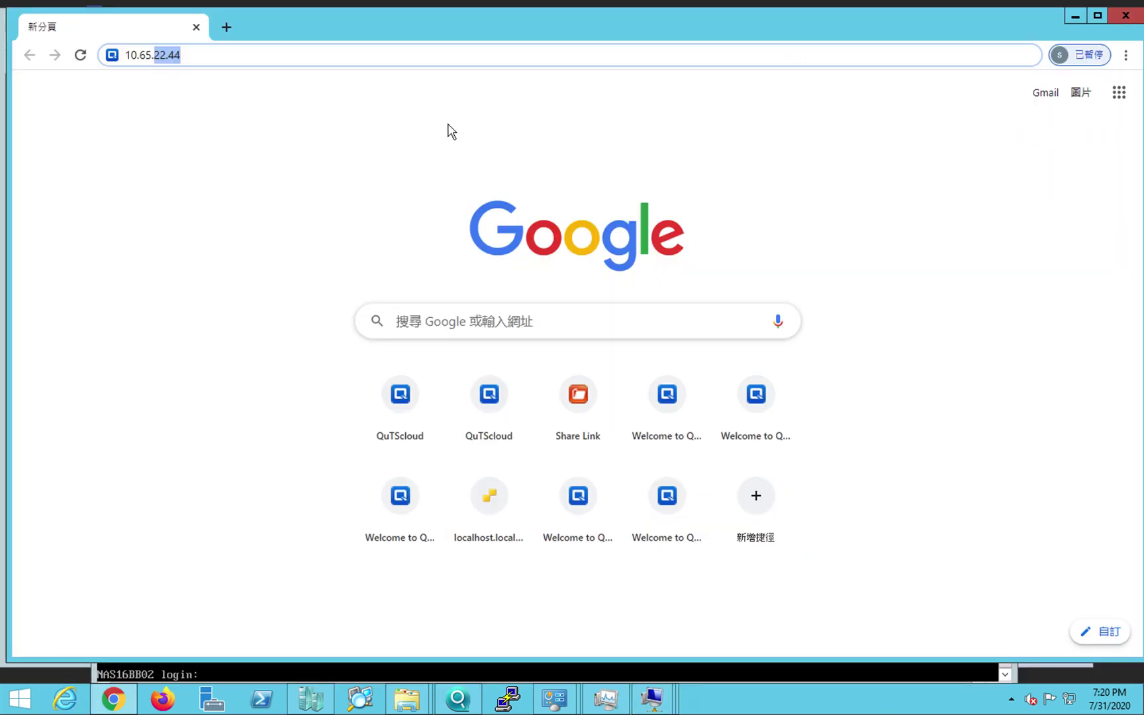
Load 10.65.22.44, switch the setup page to English, and minimize Chrome.
type("10.65.22.44")
key("Return")
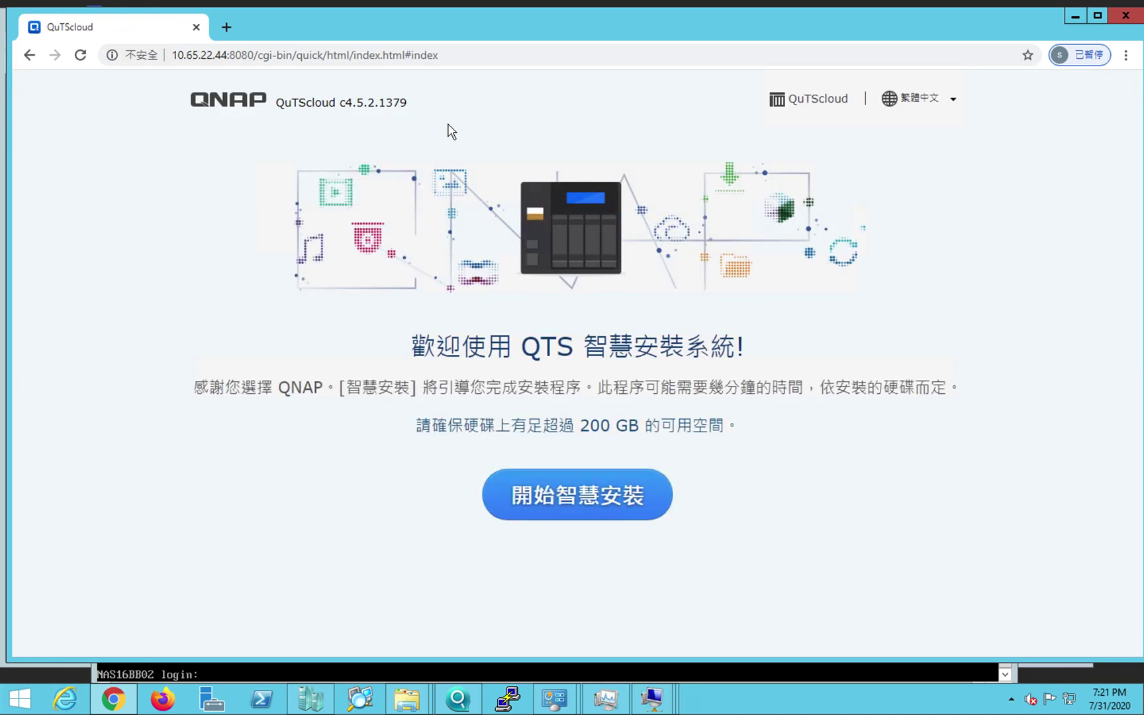
left_click(914, 100)
left_click(880, 143)
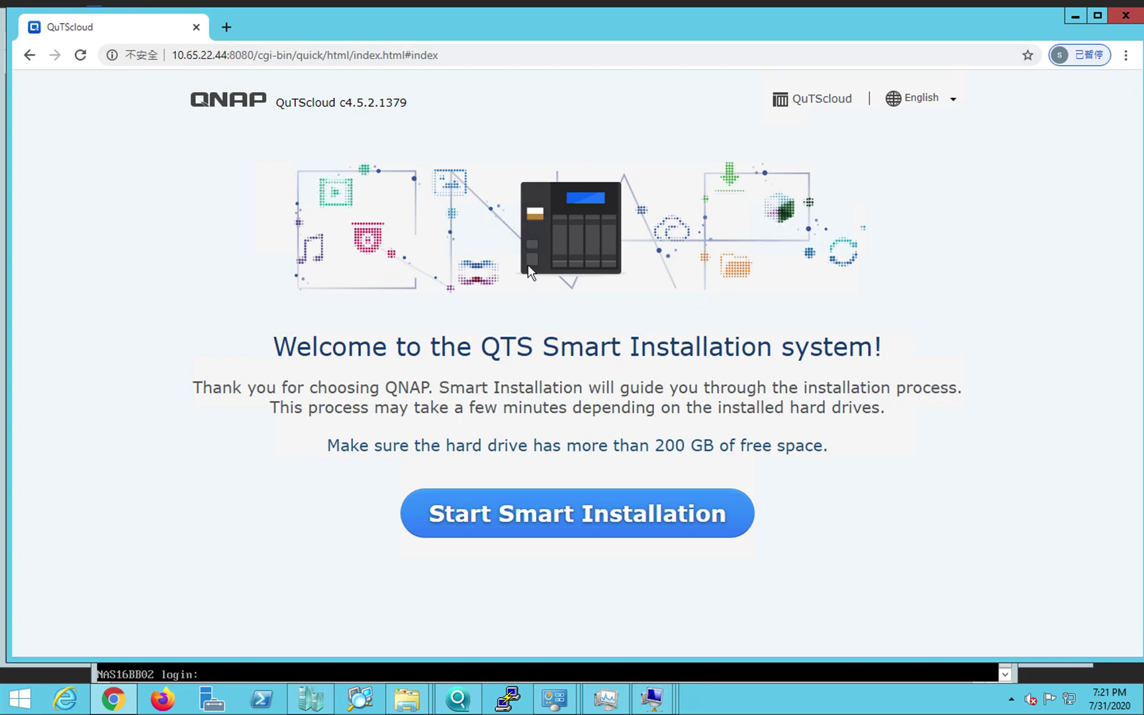
mouse_move(1109, 8)
left_click(1074, 15)
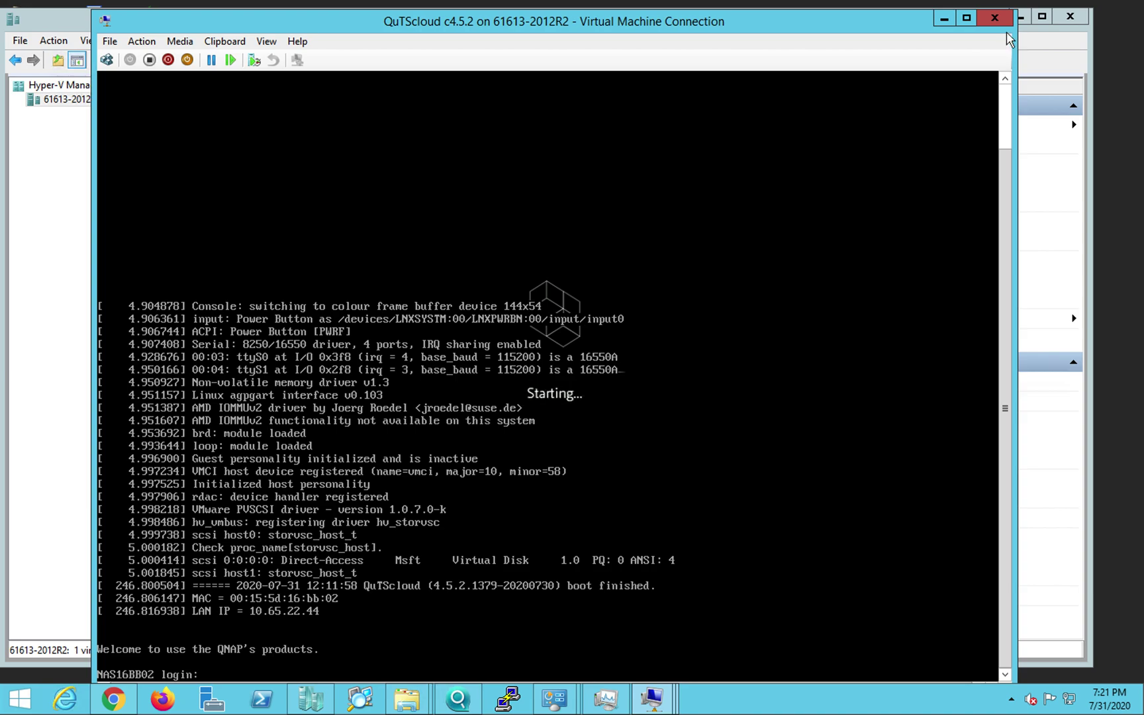
Close the QuTScloud c4.5.2 console and select DemoVM in Hyper-V Manager.
left_click(994, 18)
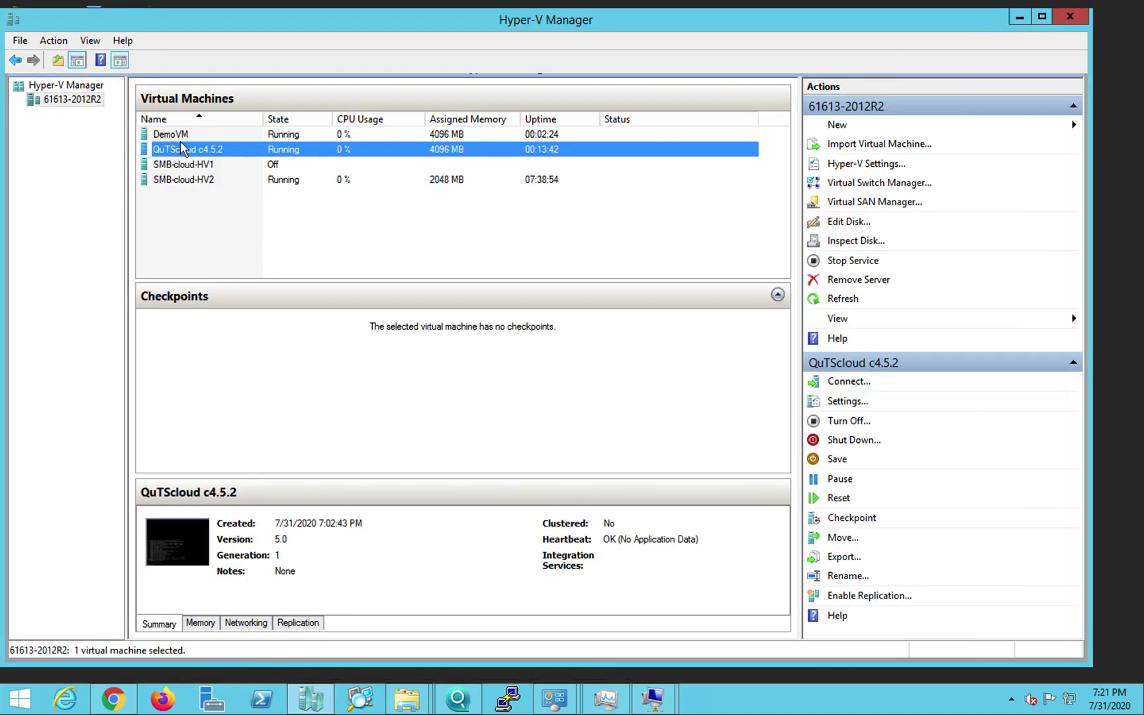
left_click(181, 133)
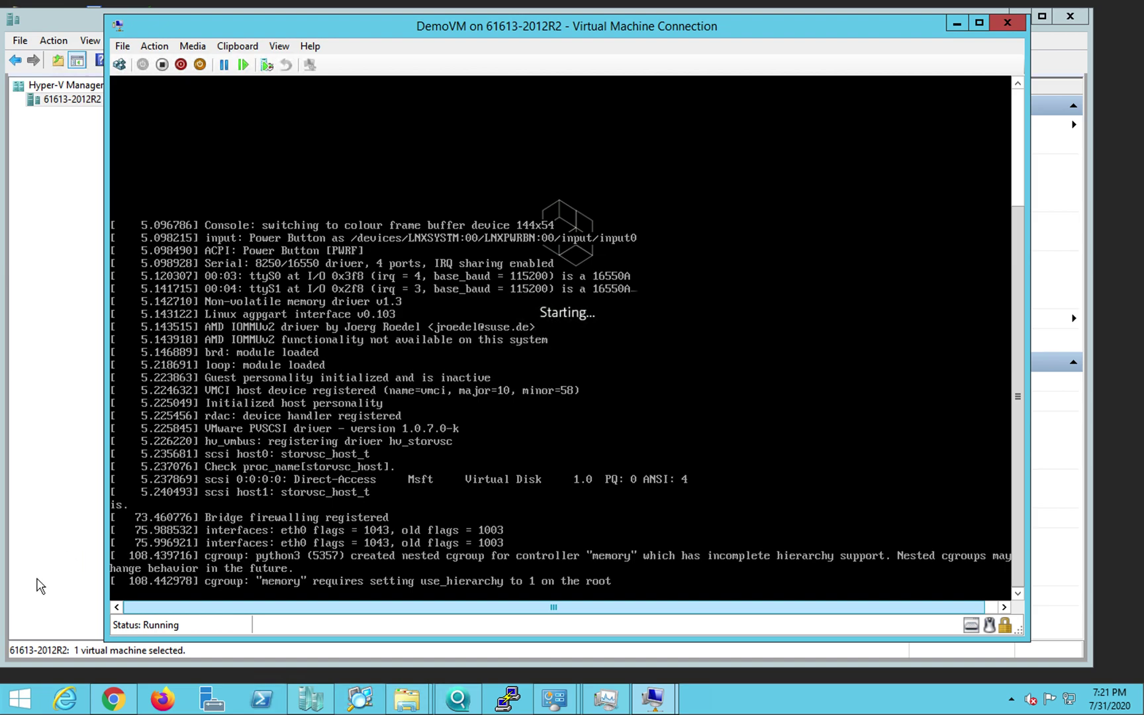
left_click(64, 268)
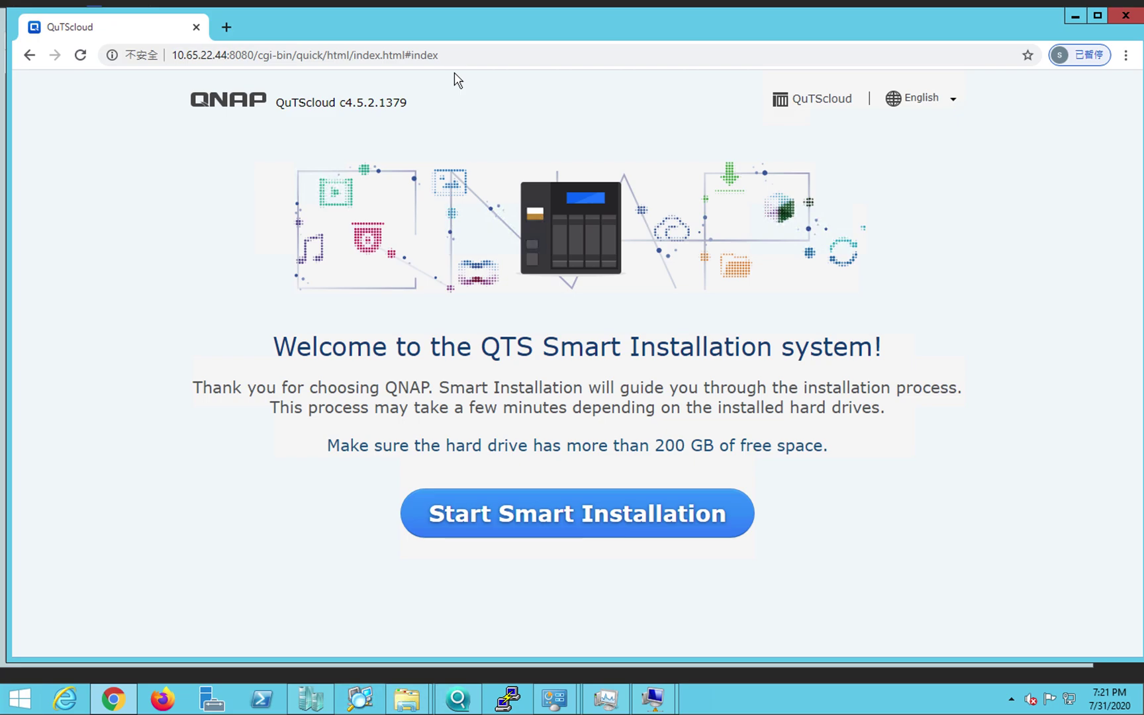
Start Smart Installation from the welcome page to reach the Enter License Key page.
left_click(538, 518)
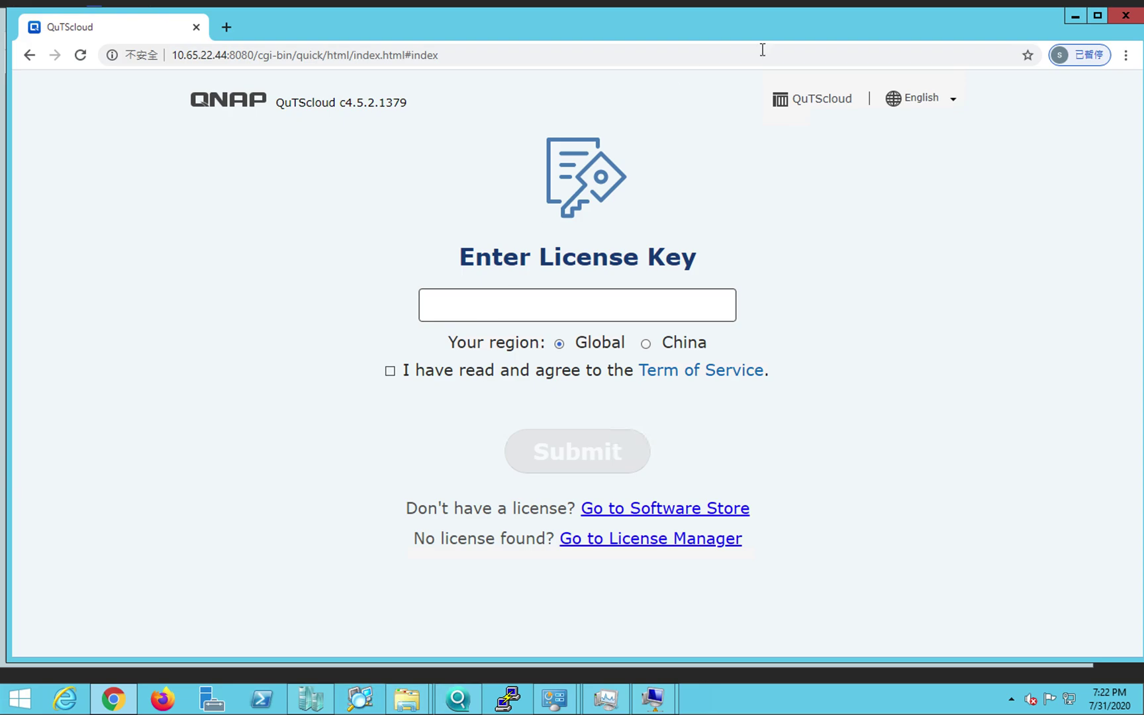
Reselect DemoVM after cancelling an accidental rename, then briefly open and close its console.
left_click(1072, 16)
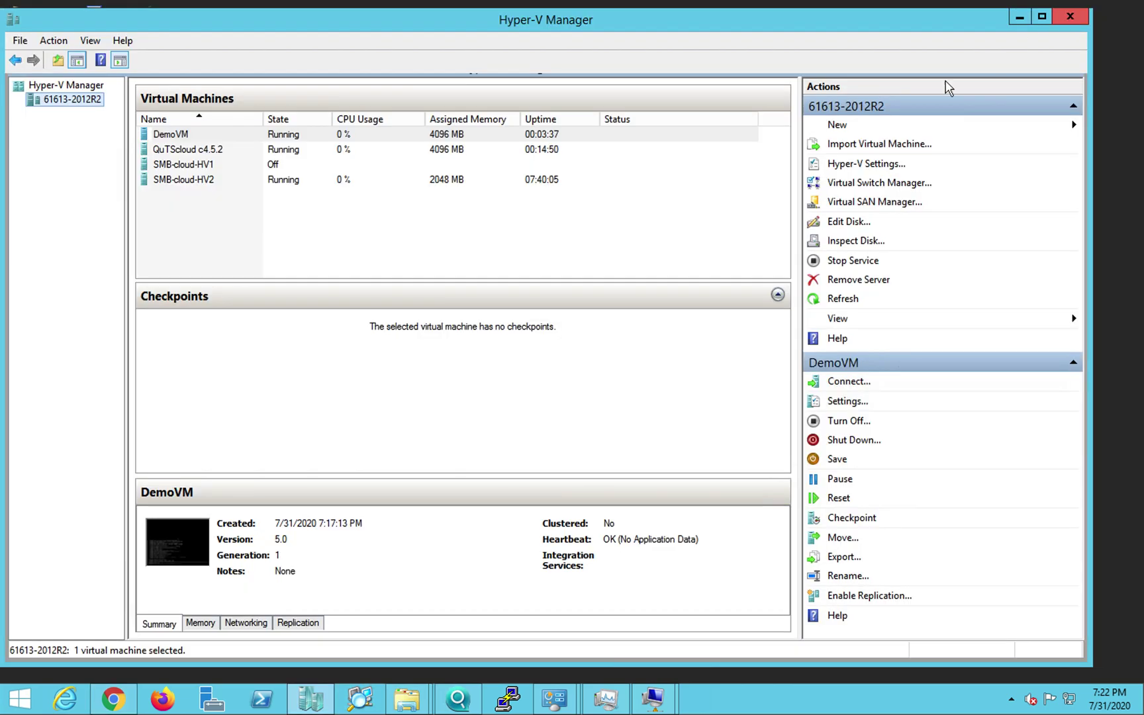
left_click(184, 135)
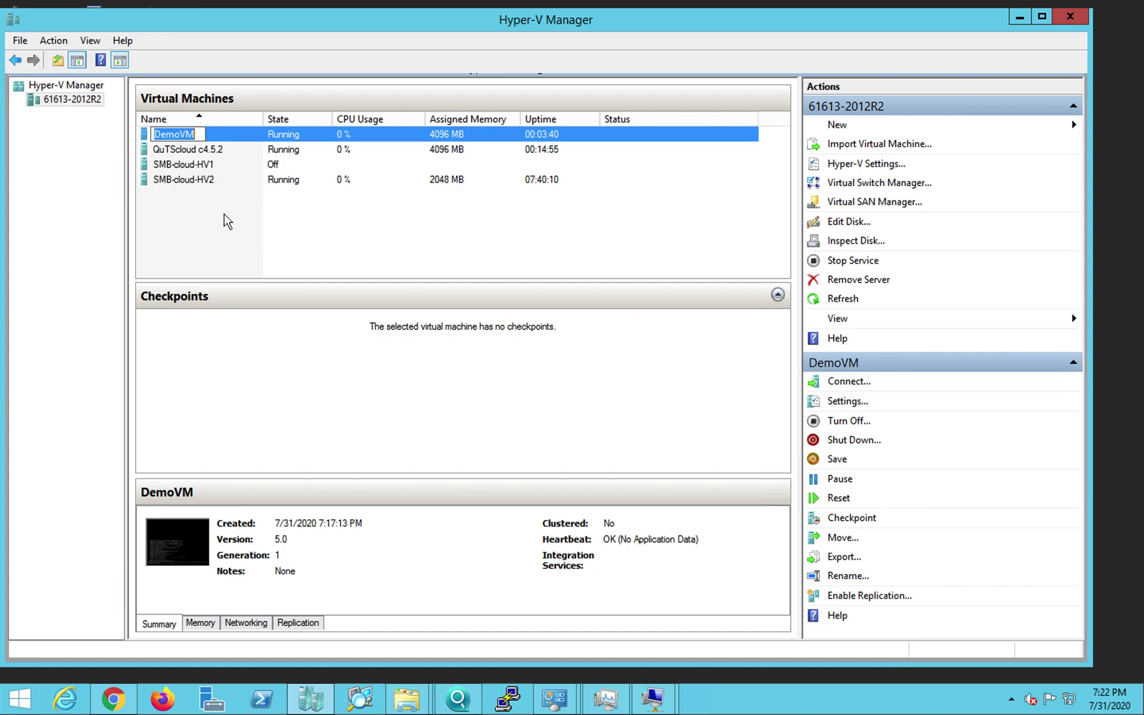
left_click(225, 219)
left_click(213, 138)
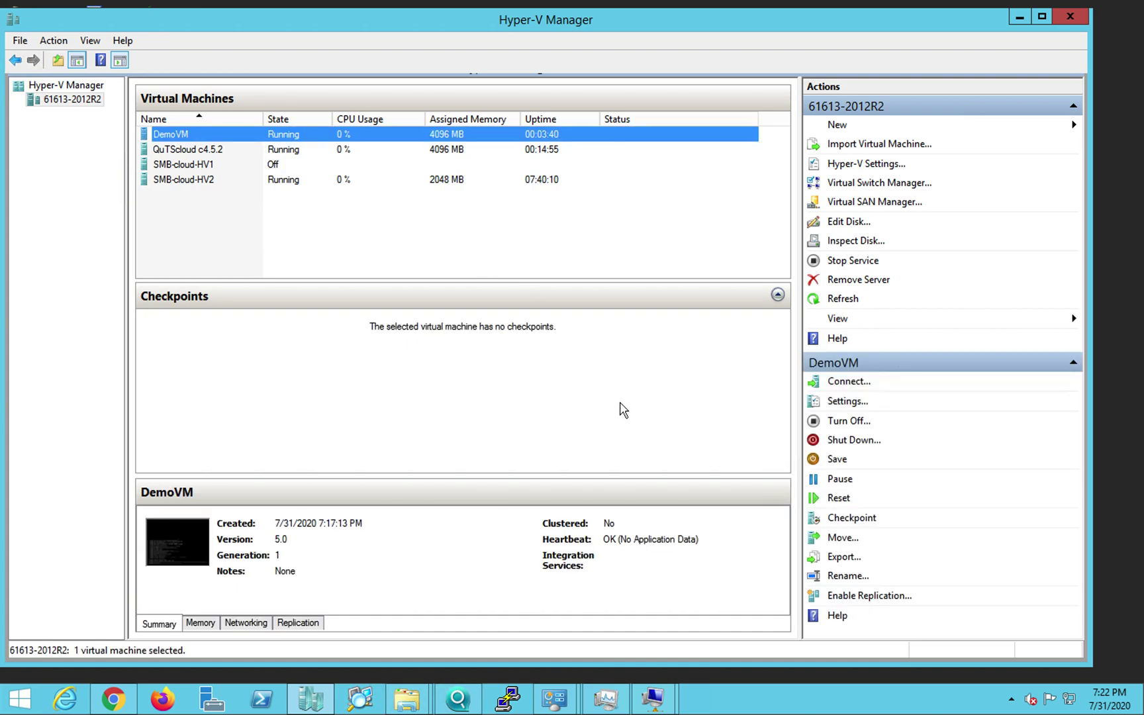
left_click(851, 383)
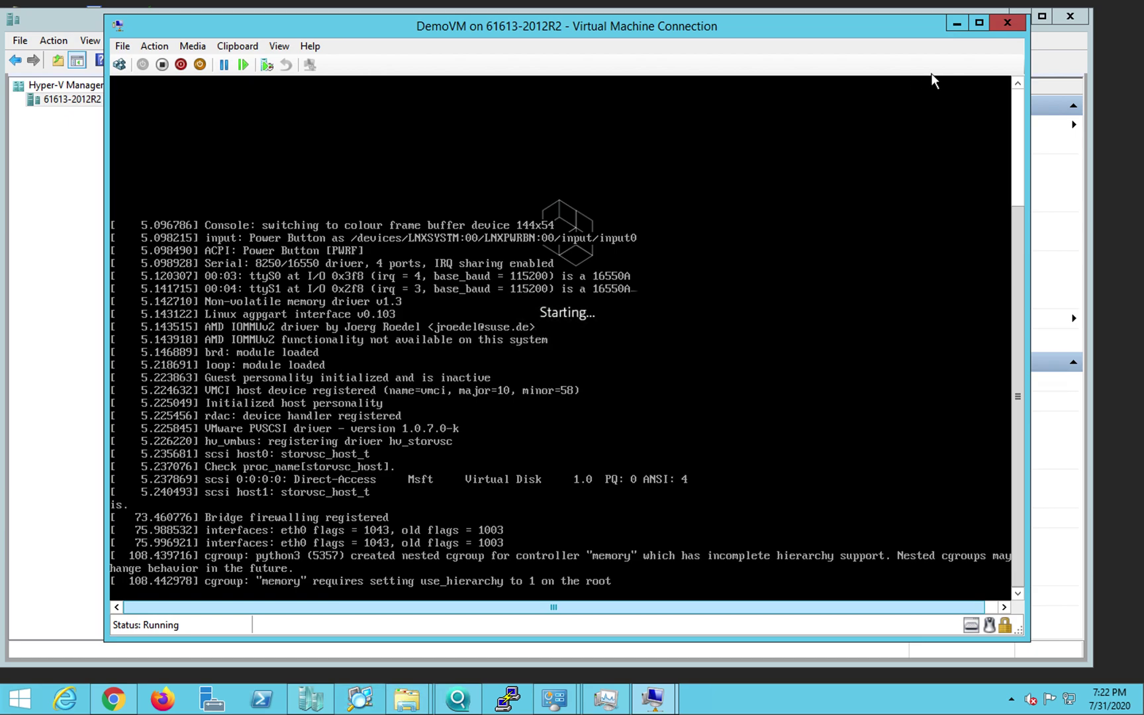
left_click(1009, 22)
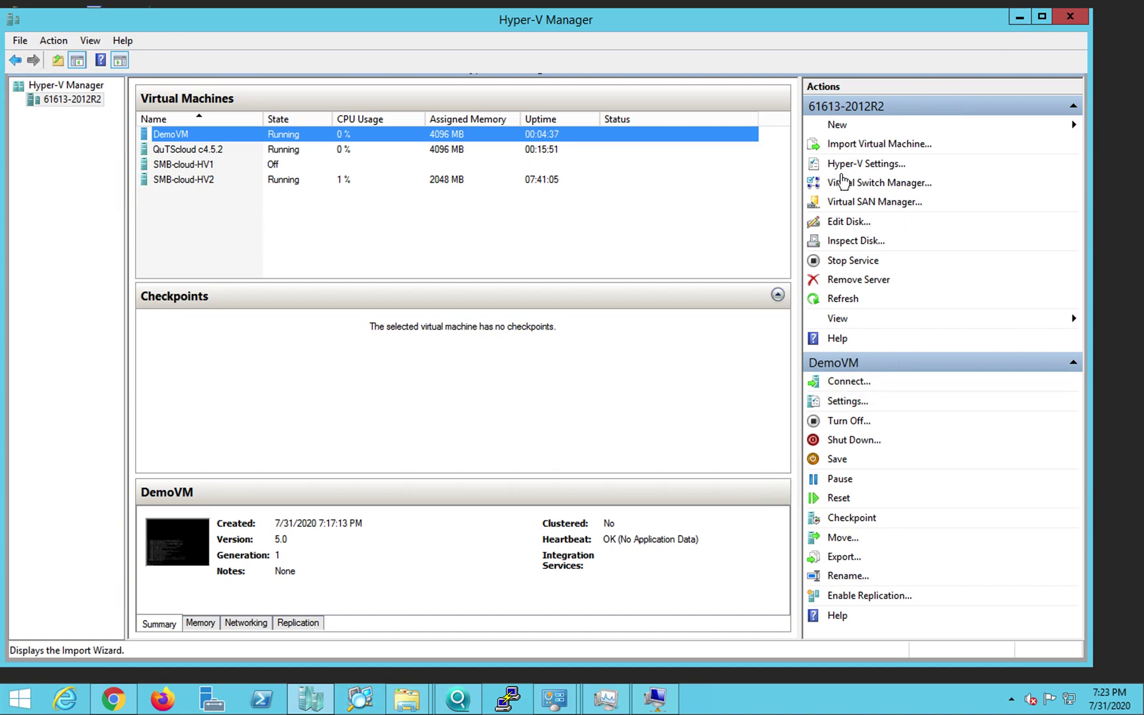
mouse_move(863, 5)
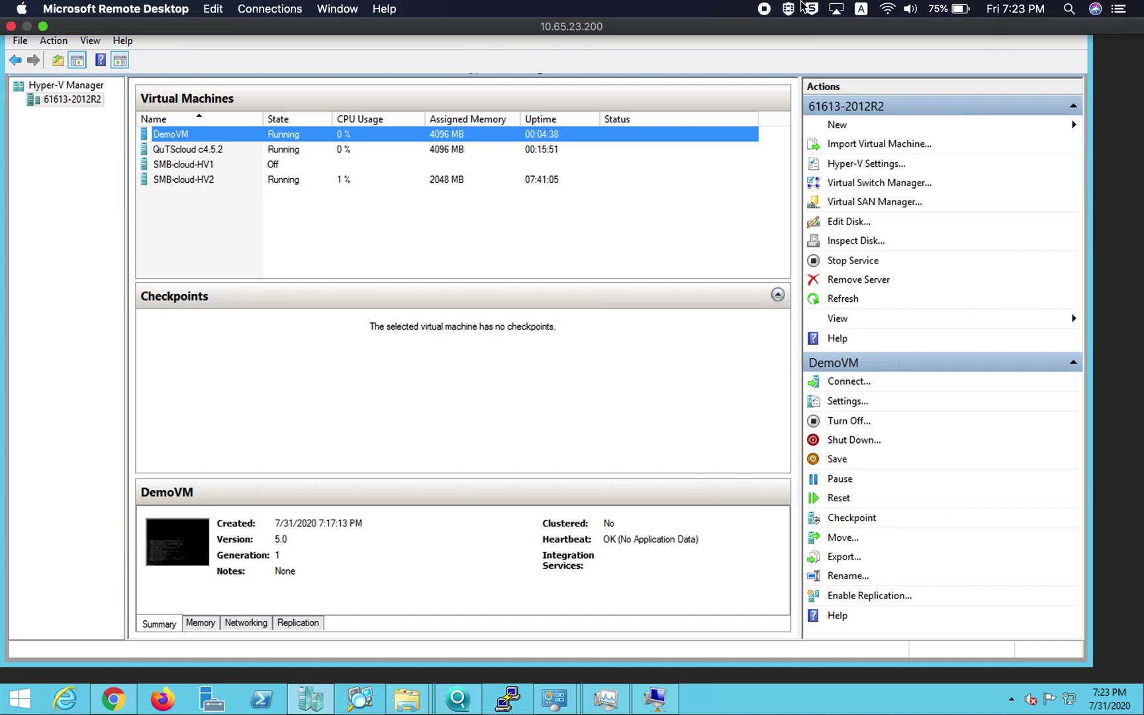